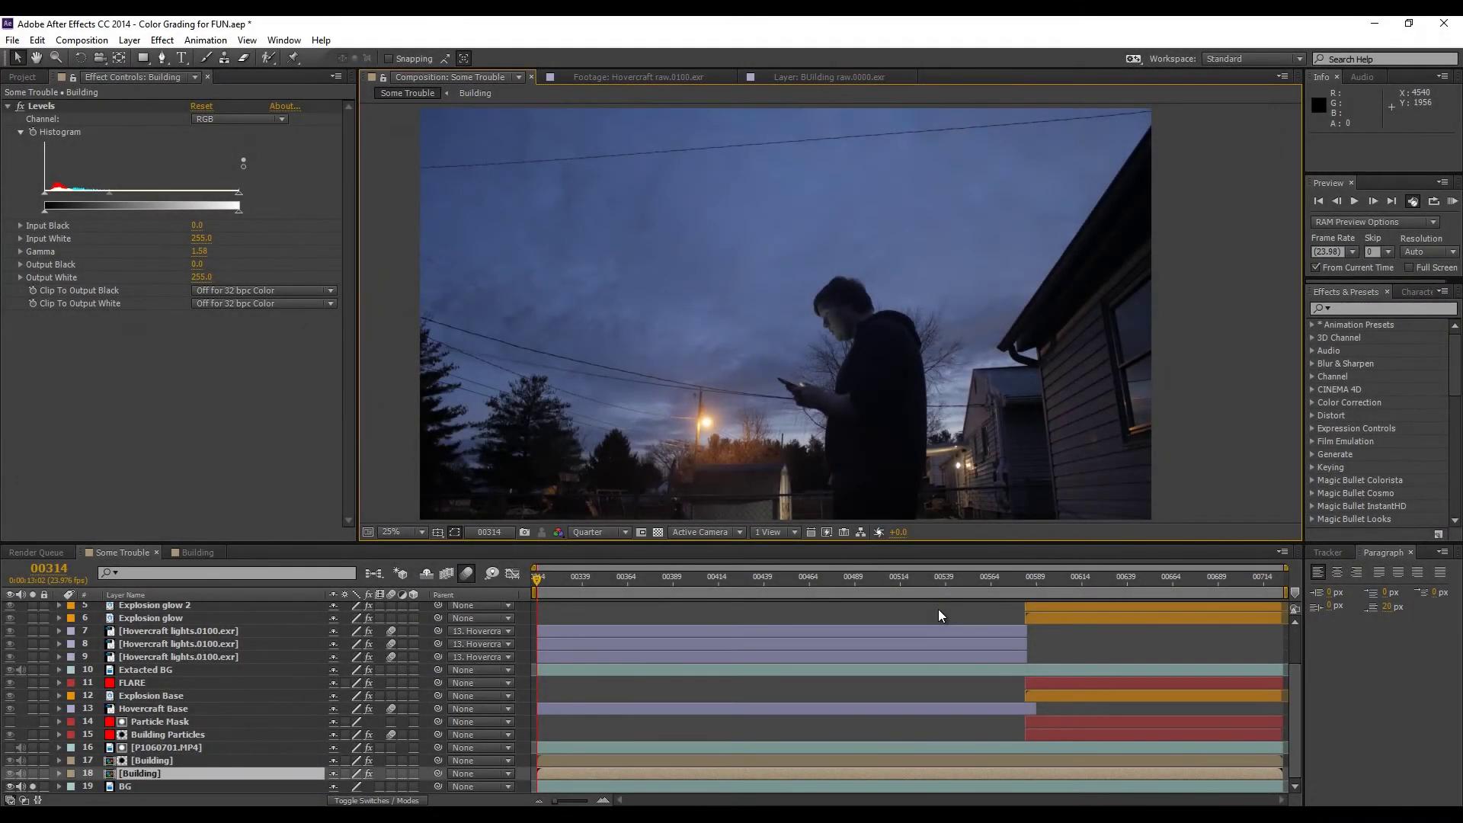
# Step: Look over the layer stack of the Some Trouble composition and select the BG layer
pyautogui.scroll(2, 941, 616)
pyautogui.scroll(-2, 941, 616)
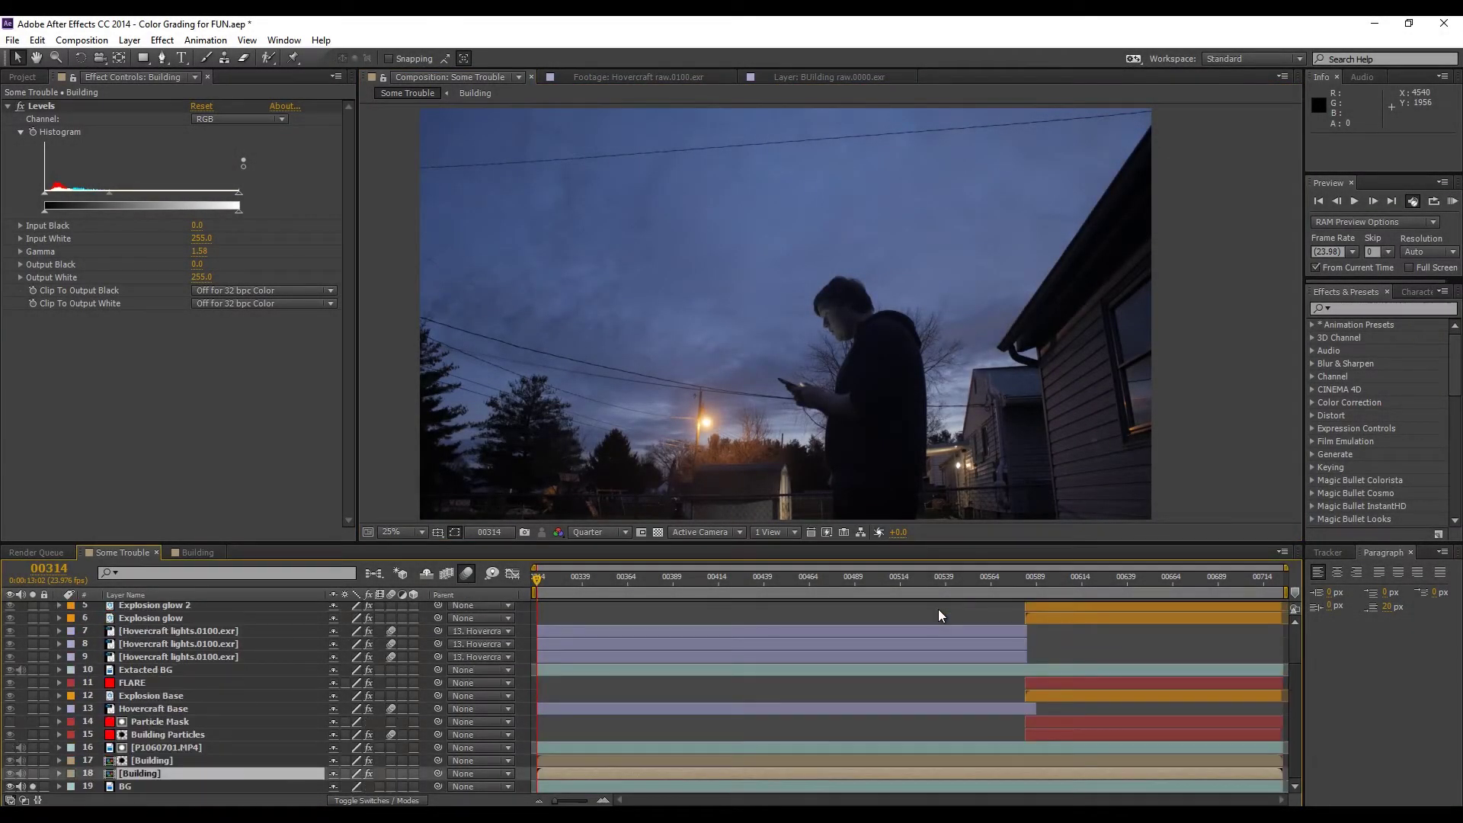
pyautogui.hotkey('ctrl', 'Down')
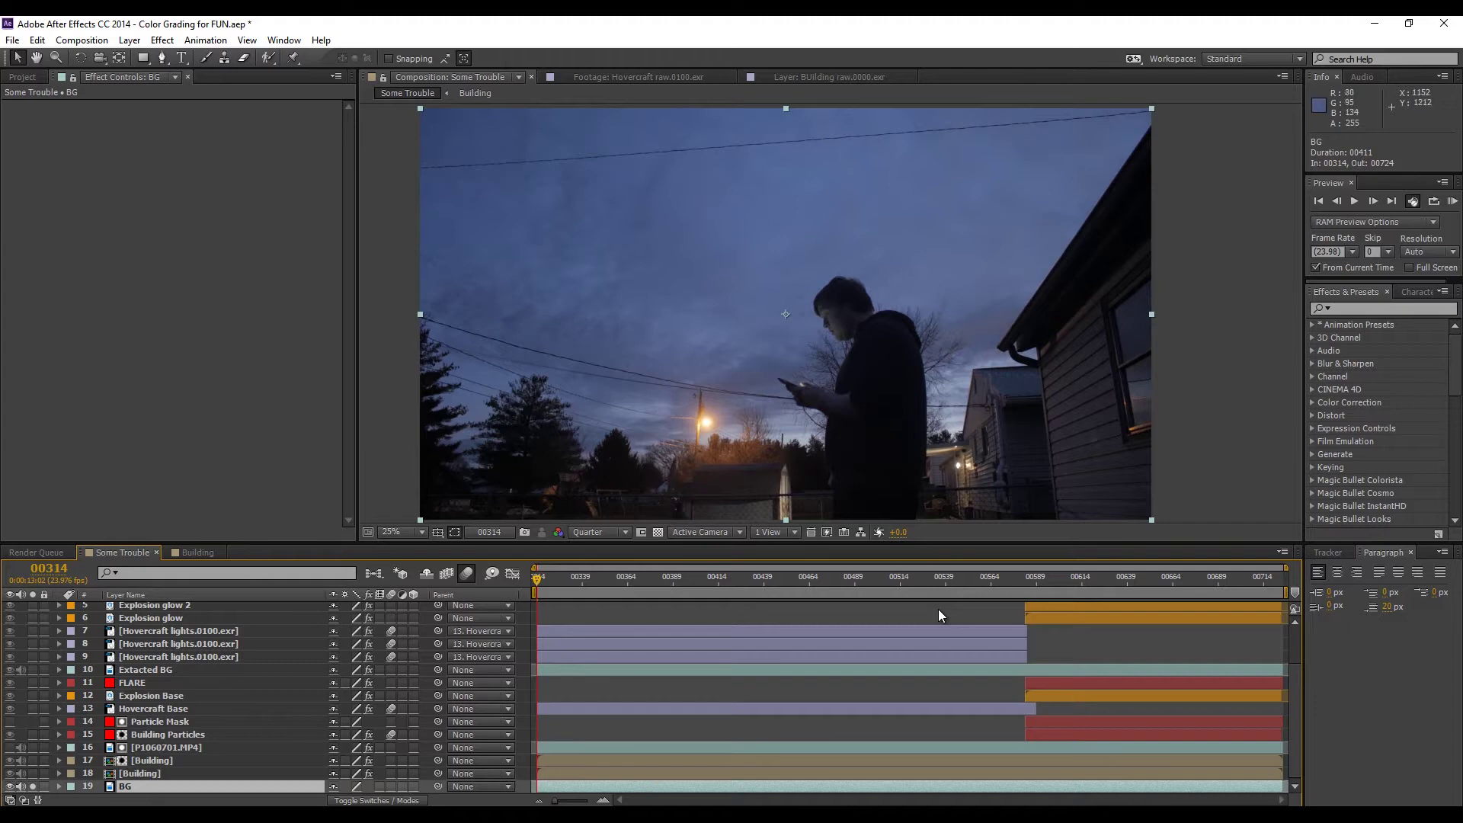
# Step: Switch to the web browser and look through the Blade Runner model list on the SciFi 3D site
pyautogui.hotkey('alt', 'Tab')
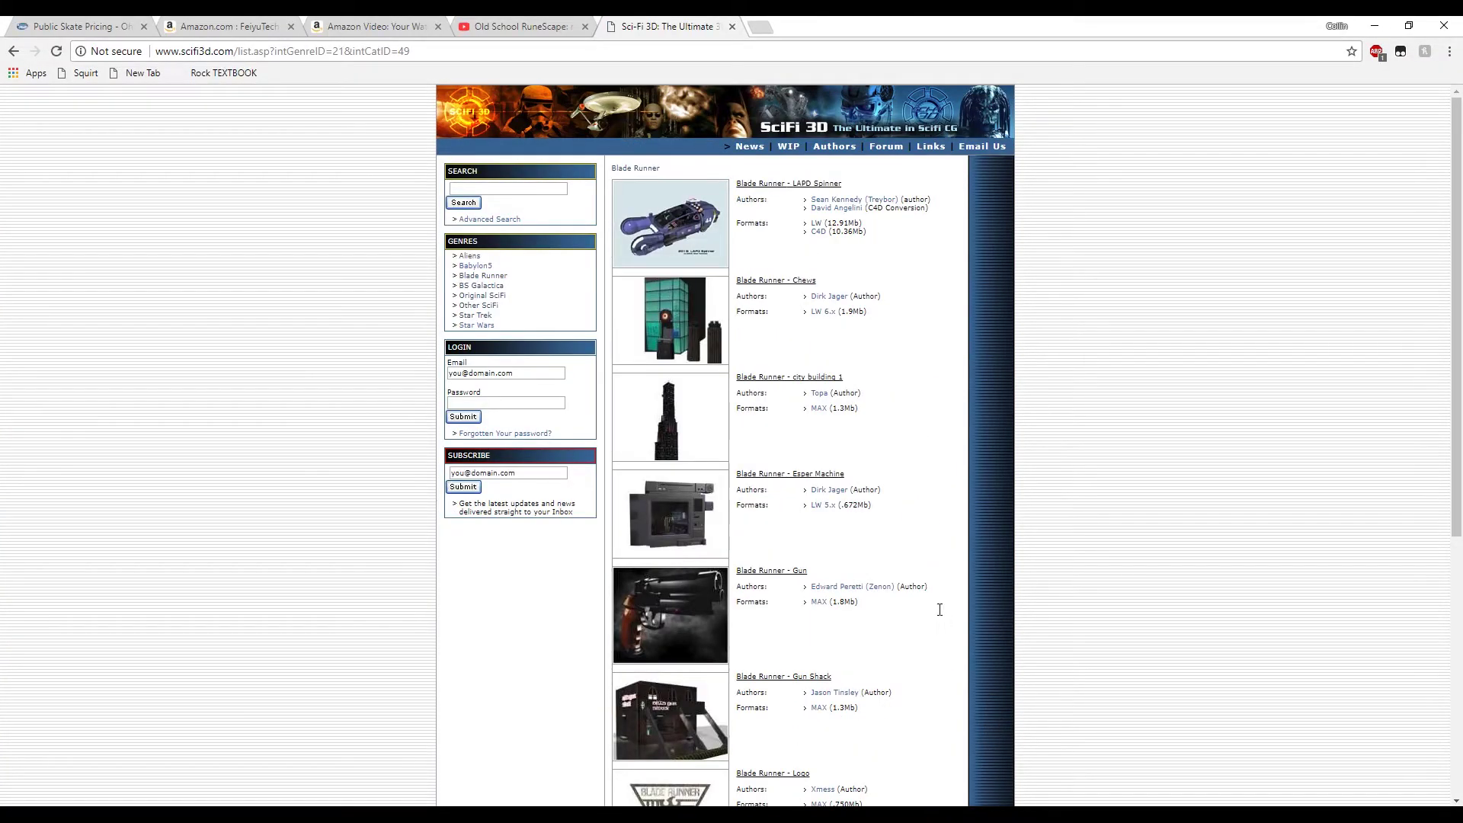
pyautogui.scroll(-3, 940, 617)
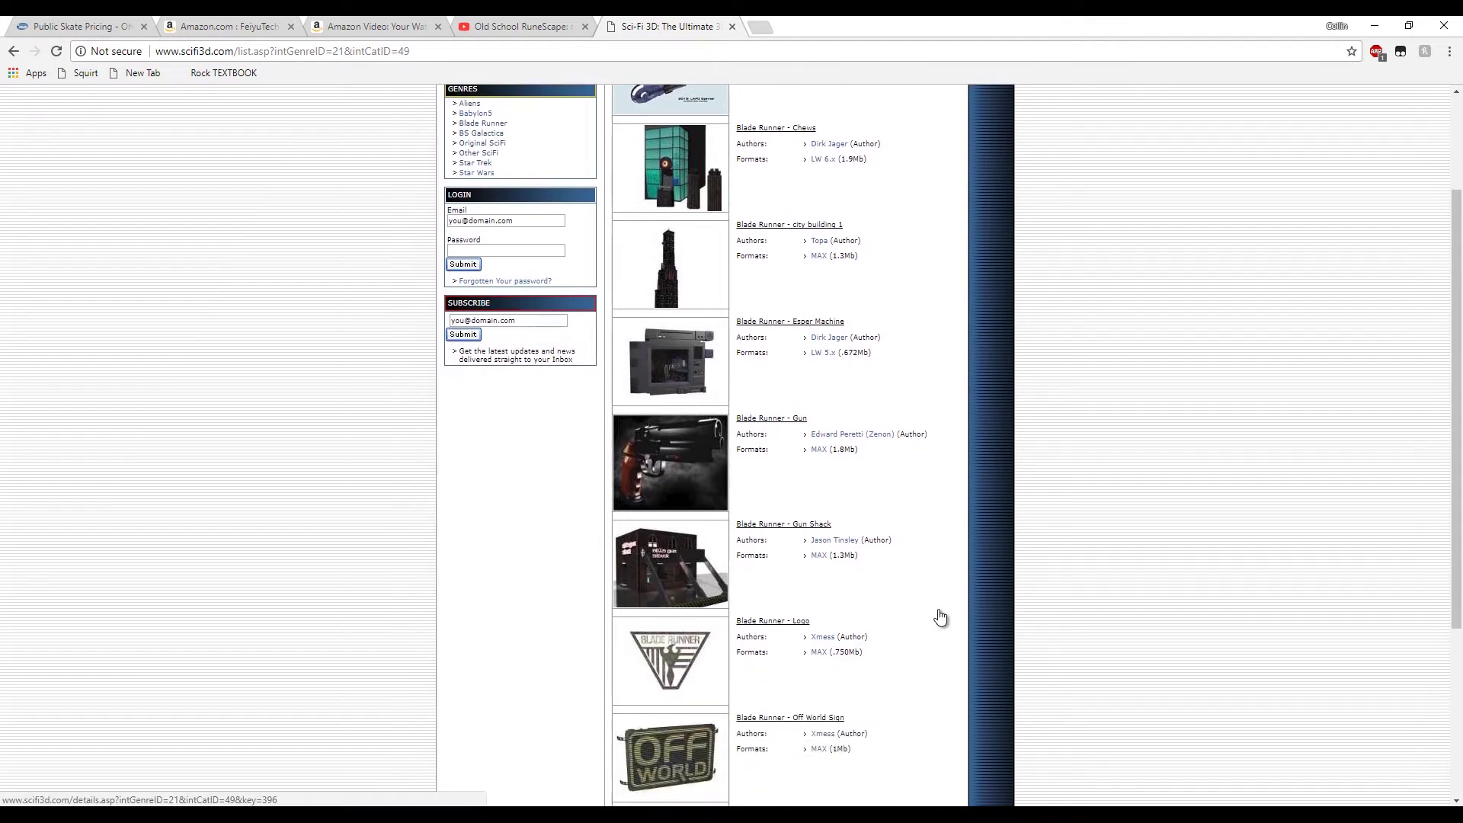
pyautogui.scroll(-3, 941, 615)
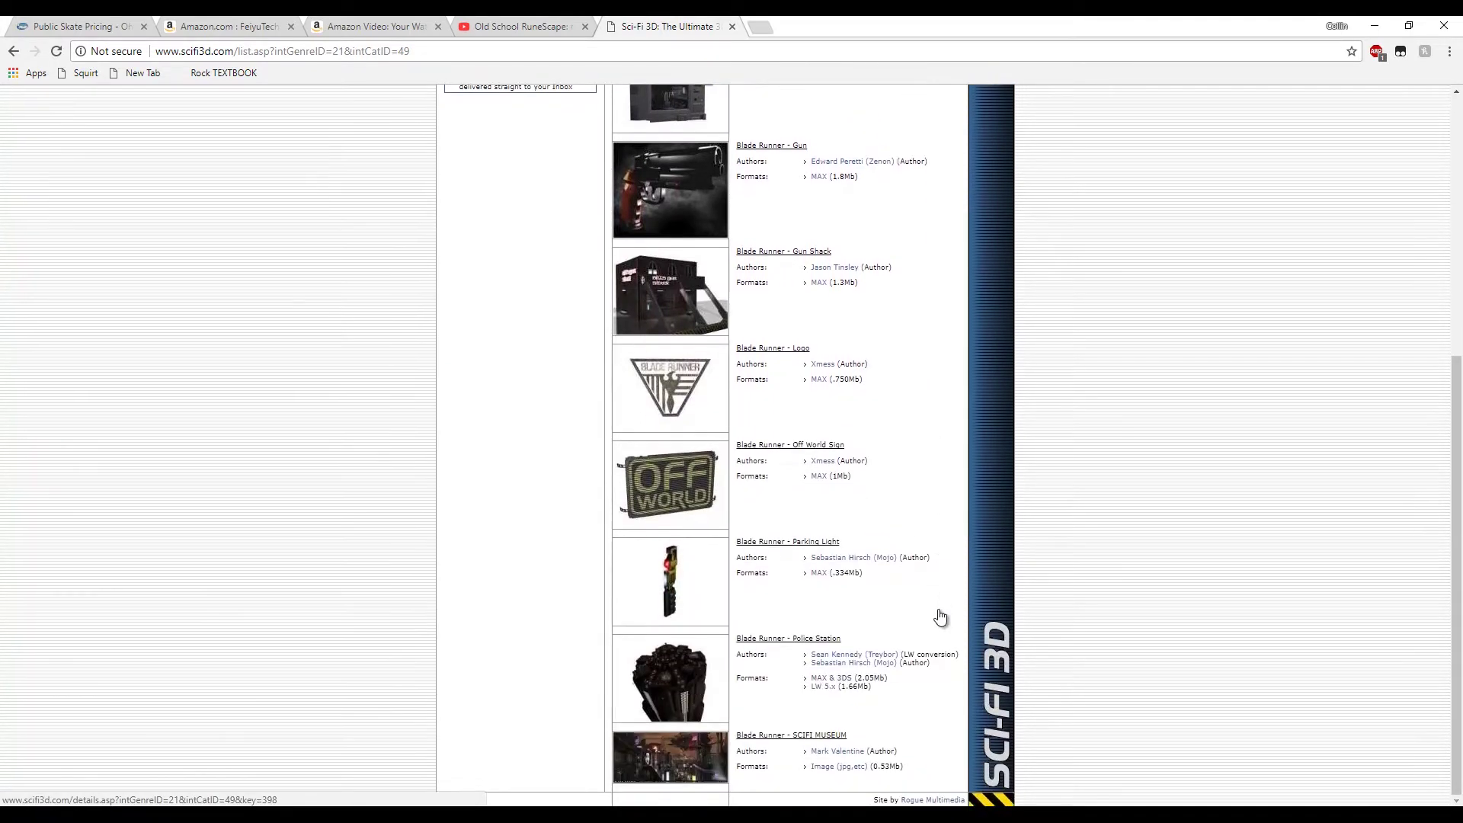
pyautogui.click(940, 617)
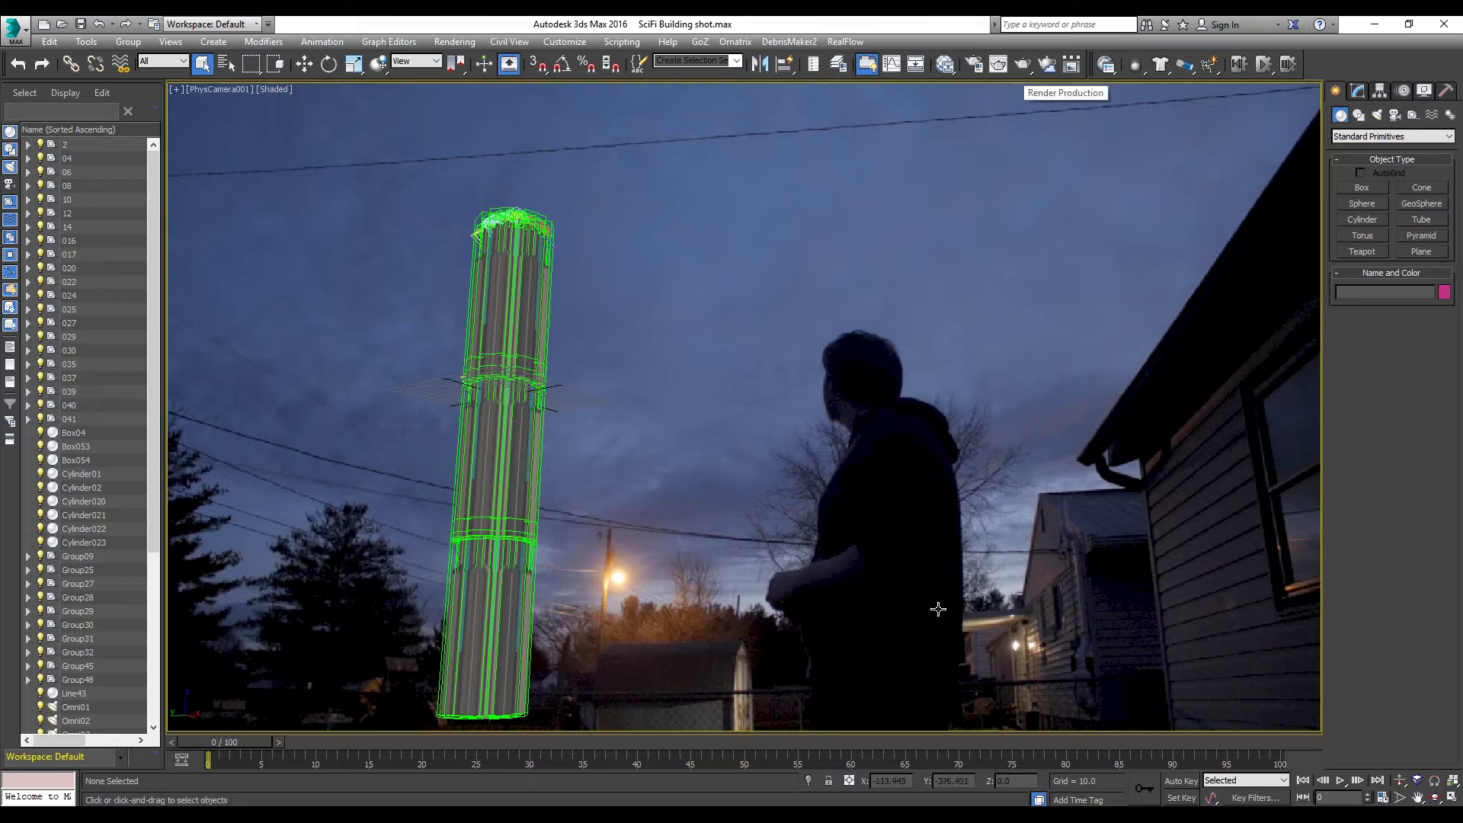
# Step: Switch to After Effects and review the building's raw, light glow and lights render passes and their composite
pyautogui.hotkey('alt', 'Tab')
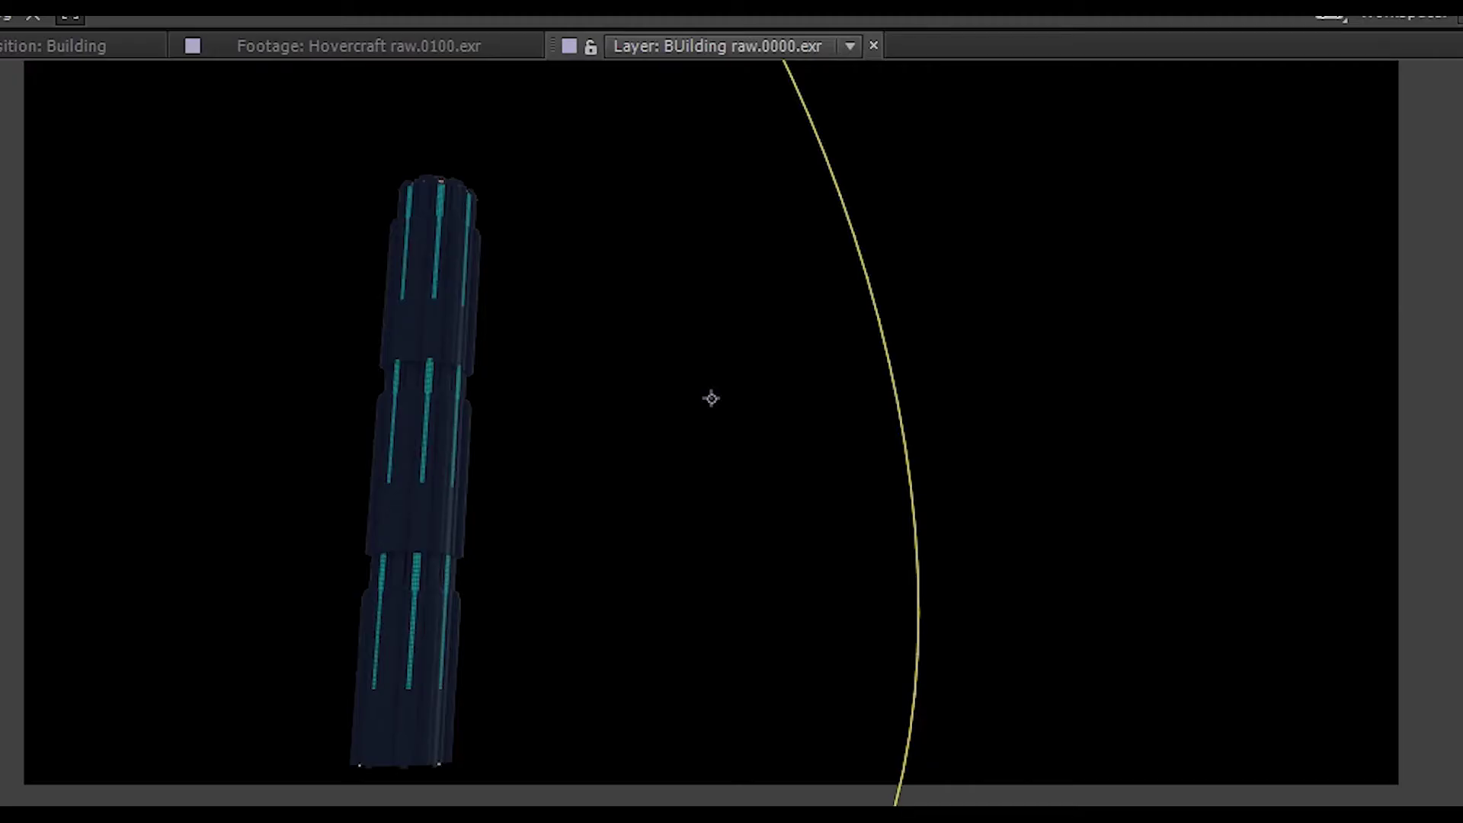
pyautogui.hotkey('ctrl', 'Down')
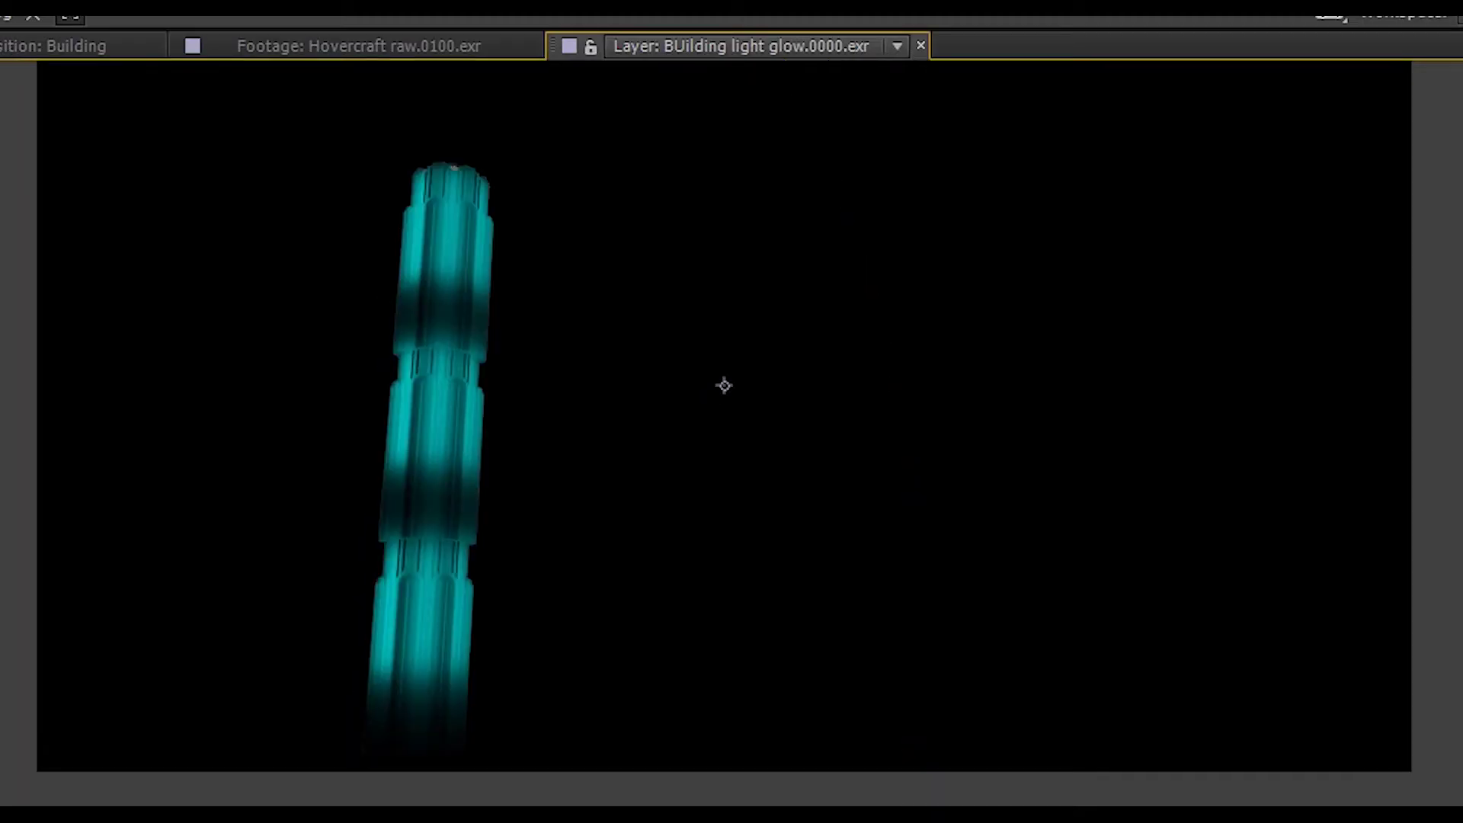
pyautogui.hotkey('ctrl', 'Down')
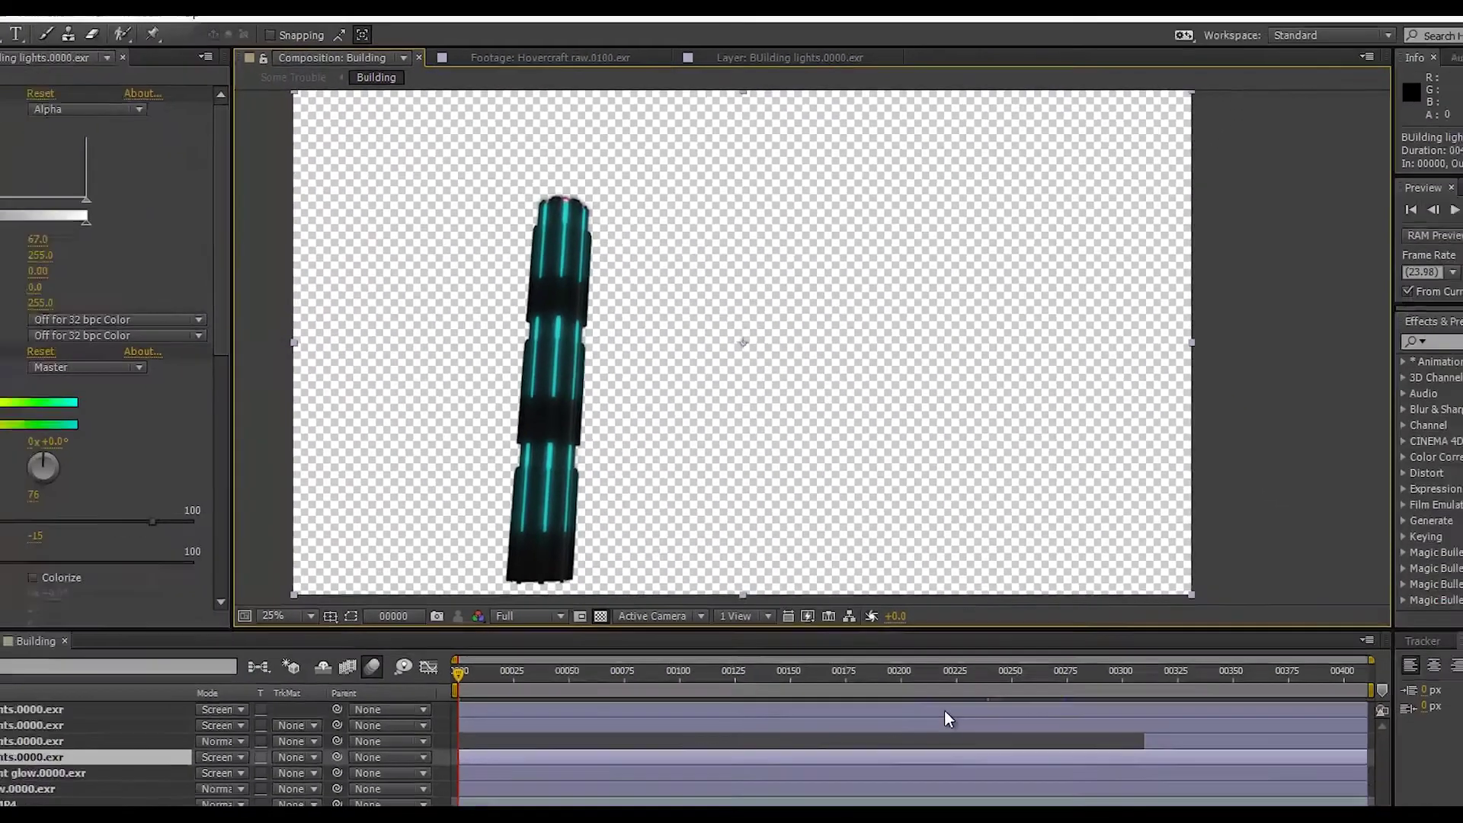
pyautogui.hotkey('shift', 'Escape')
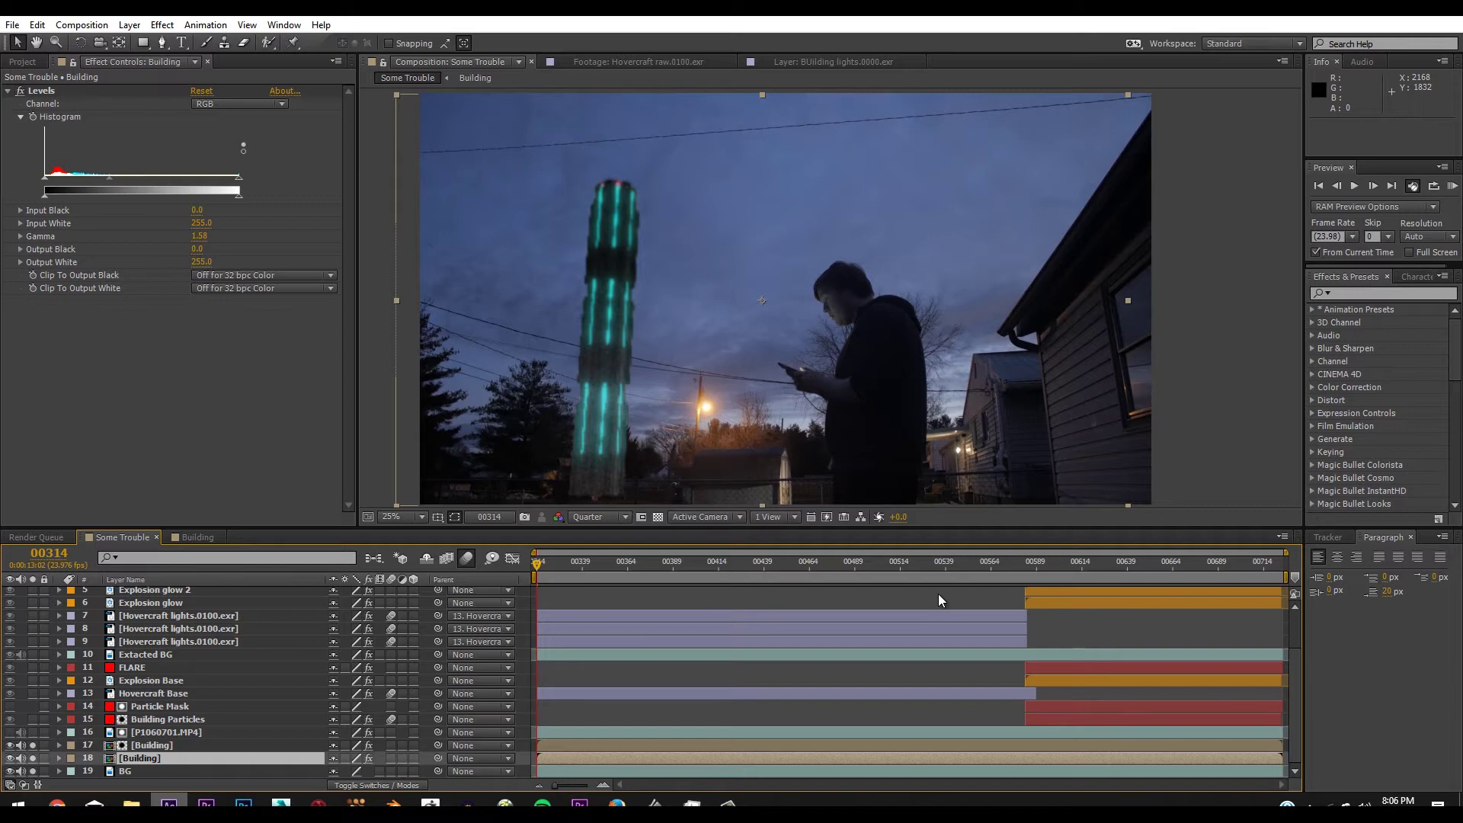
pyautogui.hotkey('ctrl', 'z')
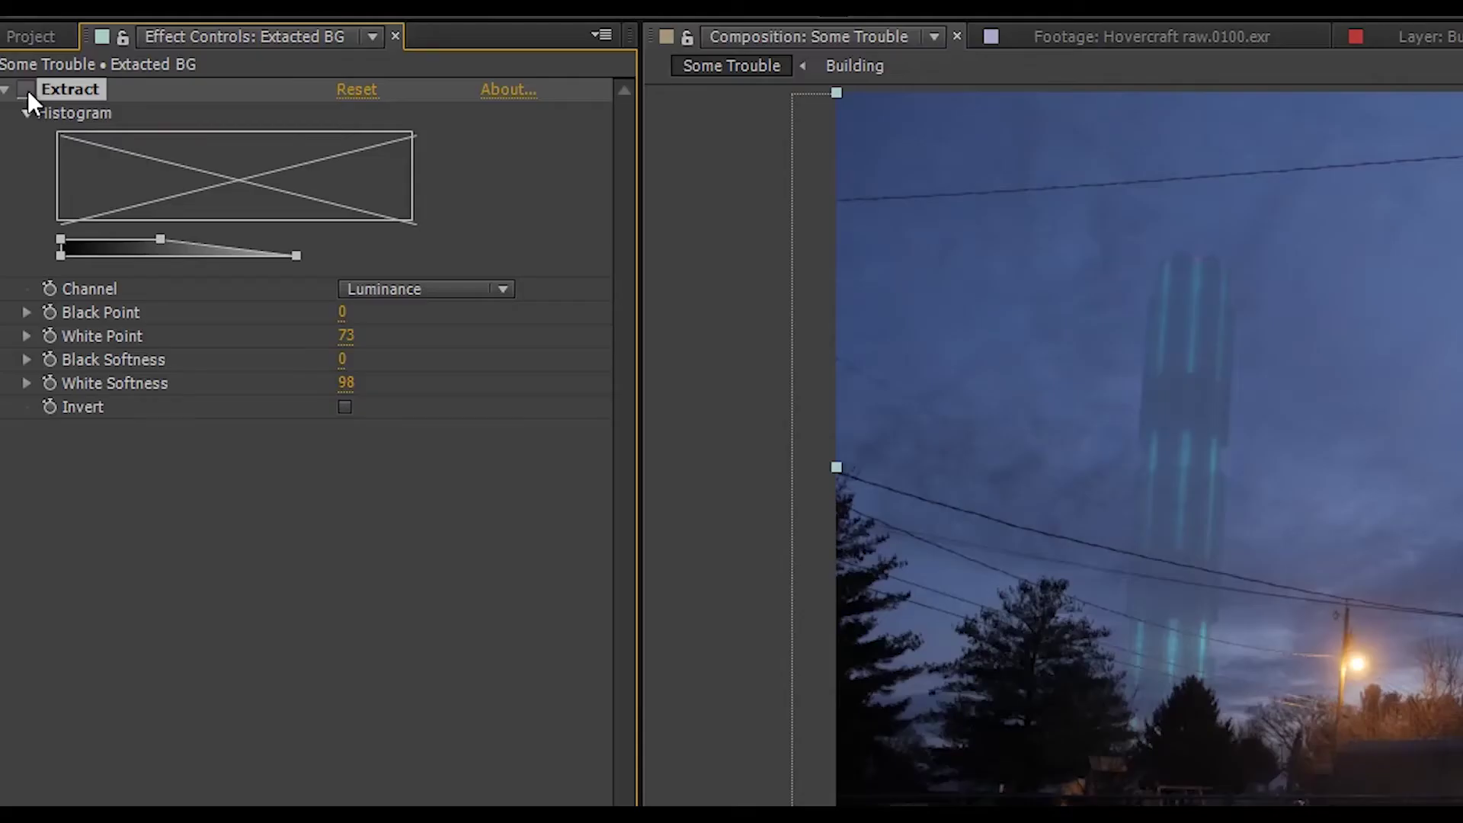
# Step: Enable the Extract effect on the Extacted BG layer and adjust its luminance white point and white softness
pyautogui.click(19, 90)
pyautogui.click(20, 91)
pyautogui.moveTo(160, 239); pyautogui.dragTo(98, 239)
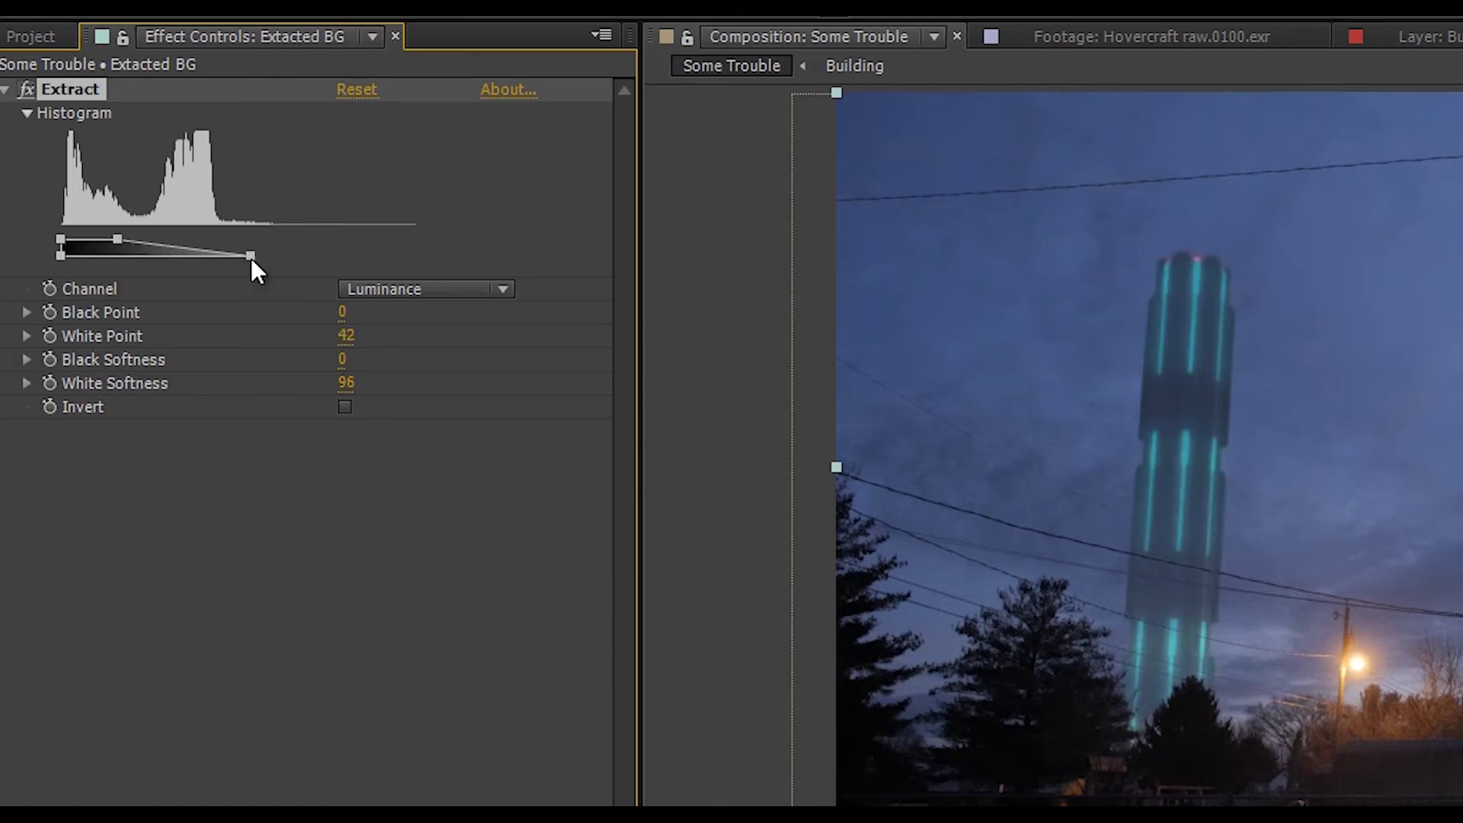
pyautogui.moveTo(249, 258); pyautogui.dragTo(202, 266)
pyautogui.moveTo(125, 238); pyautogui.dragTo(172, 241)
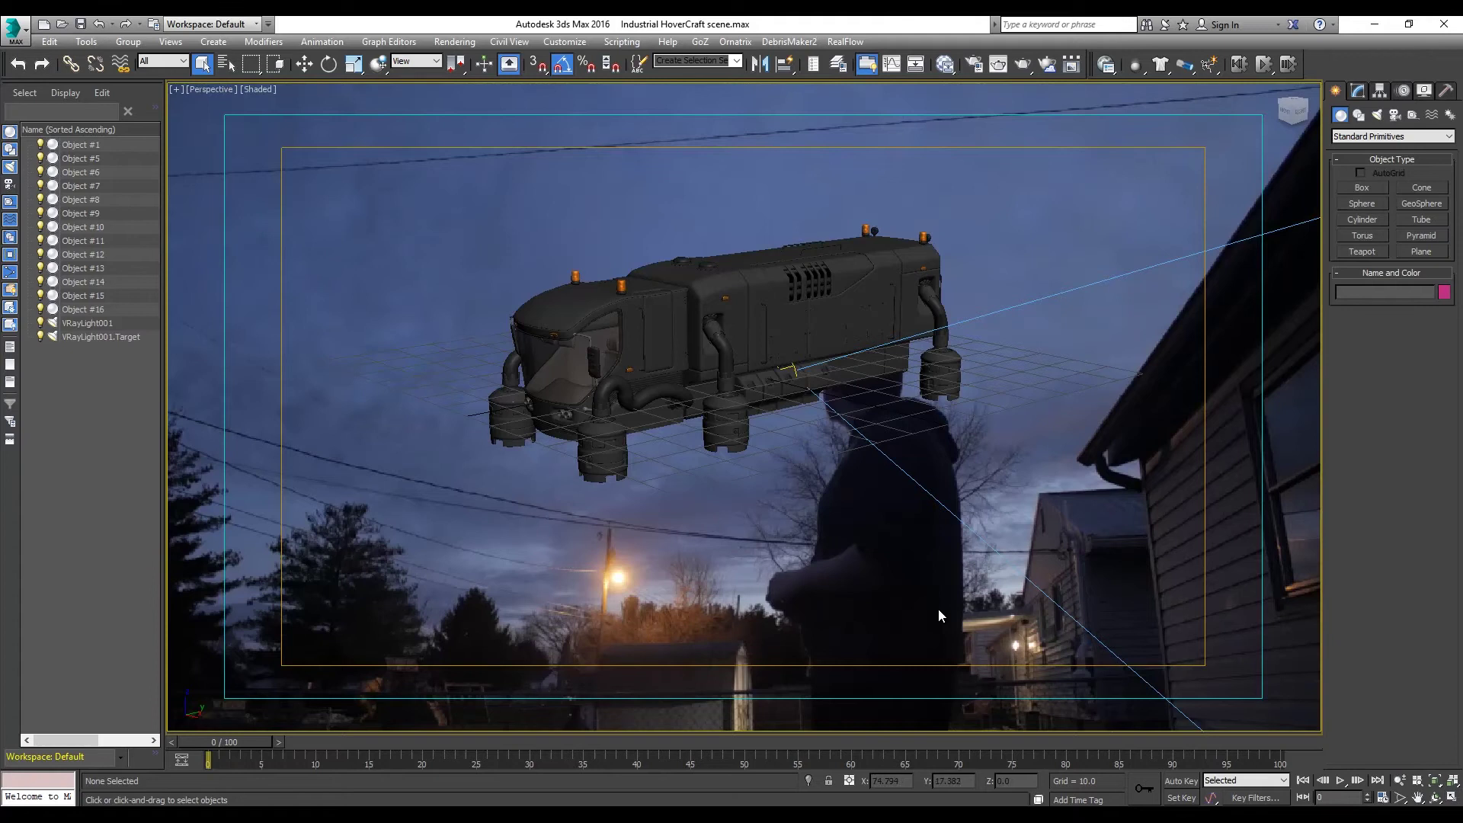
# Step: Examine the hovercraft model in the 3ds Max perspective view from several angles, including its underside
pyautogui.hotkey('shift', 'z')
pyautogui.hotkey('shift', 'z')
pyautogui.hotkey('shift', 'z')
pyautogui.hotkey('shift', 'z')
pyautogui.hotkey('shift', 'z')
pyautogui.hotkey('shift', 'z')
pyautogui.hotkey('shift', 'z')
pyautogui.hotkey('shift', 'z')
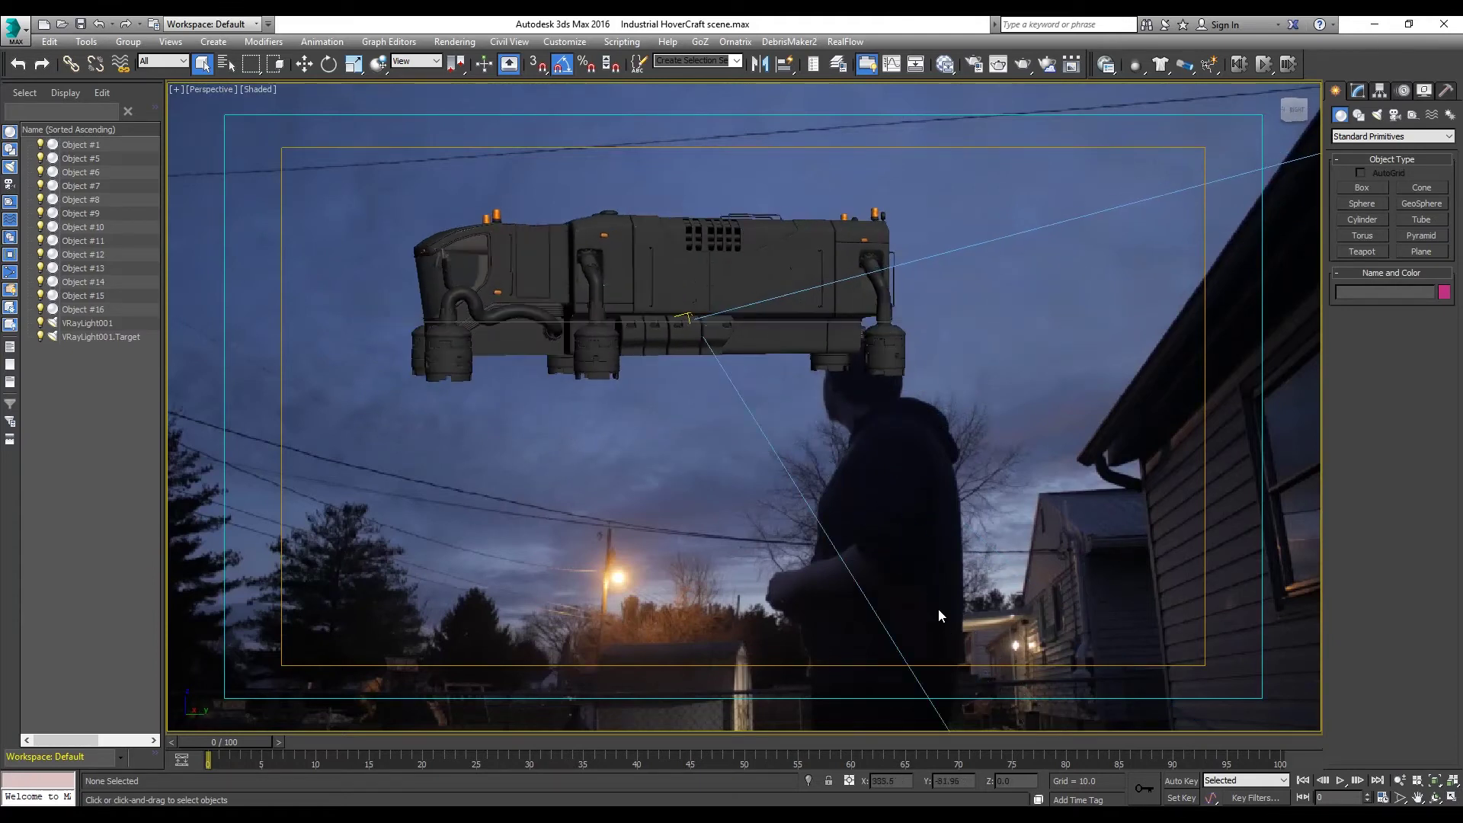
pyautogui.hotkey('shift', 'z')
pyautogui.hotkey('shift', 'z')
pyautogui.hotkey('shift', 'z')
pyautogui.hotkey('shift', 'z')
pyautogui.hotkey('shift', 'z')
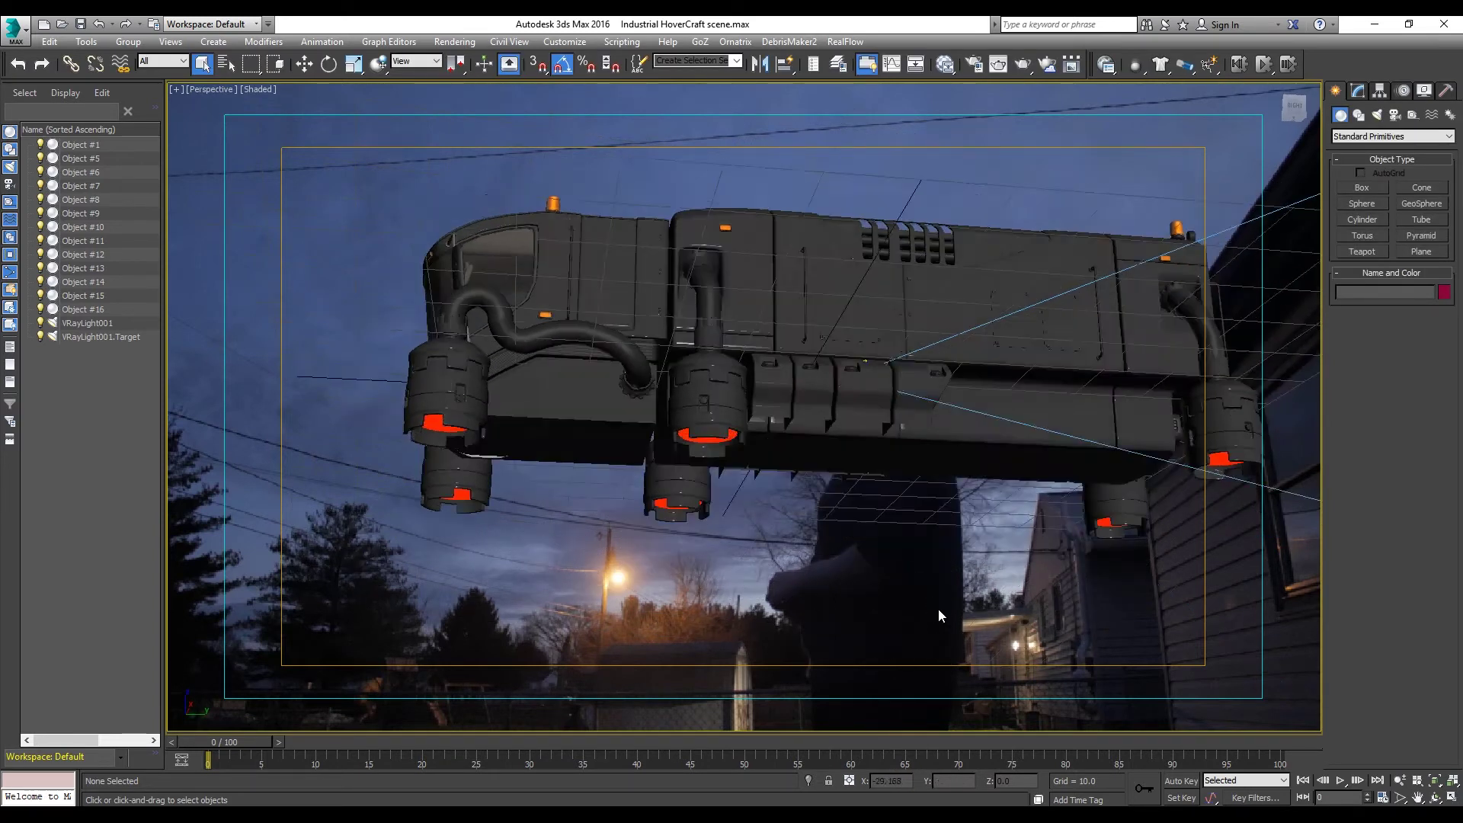
# Step: Inspect the VRay light material for the hovercraft thruster Object #14 in the Slate Material Editor, and clear the selection
pyautogui.click(938, 608)
pyautogui.press('m')
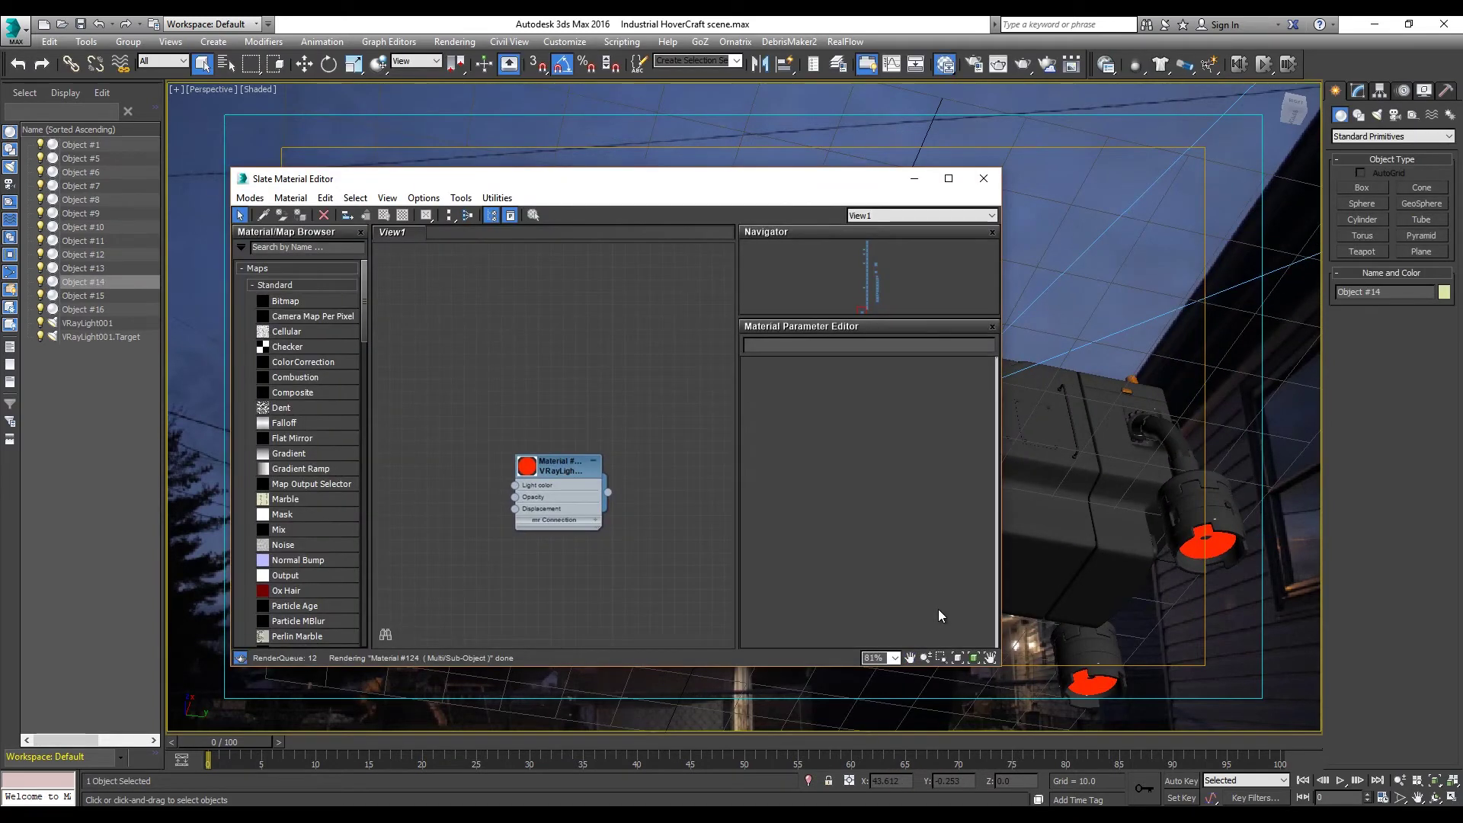
pyautogui.press('m')
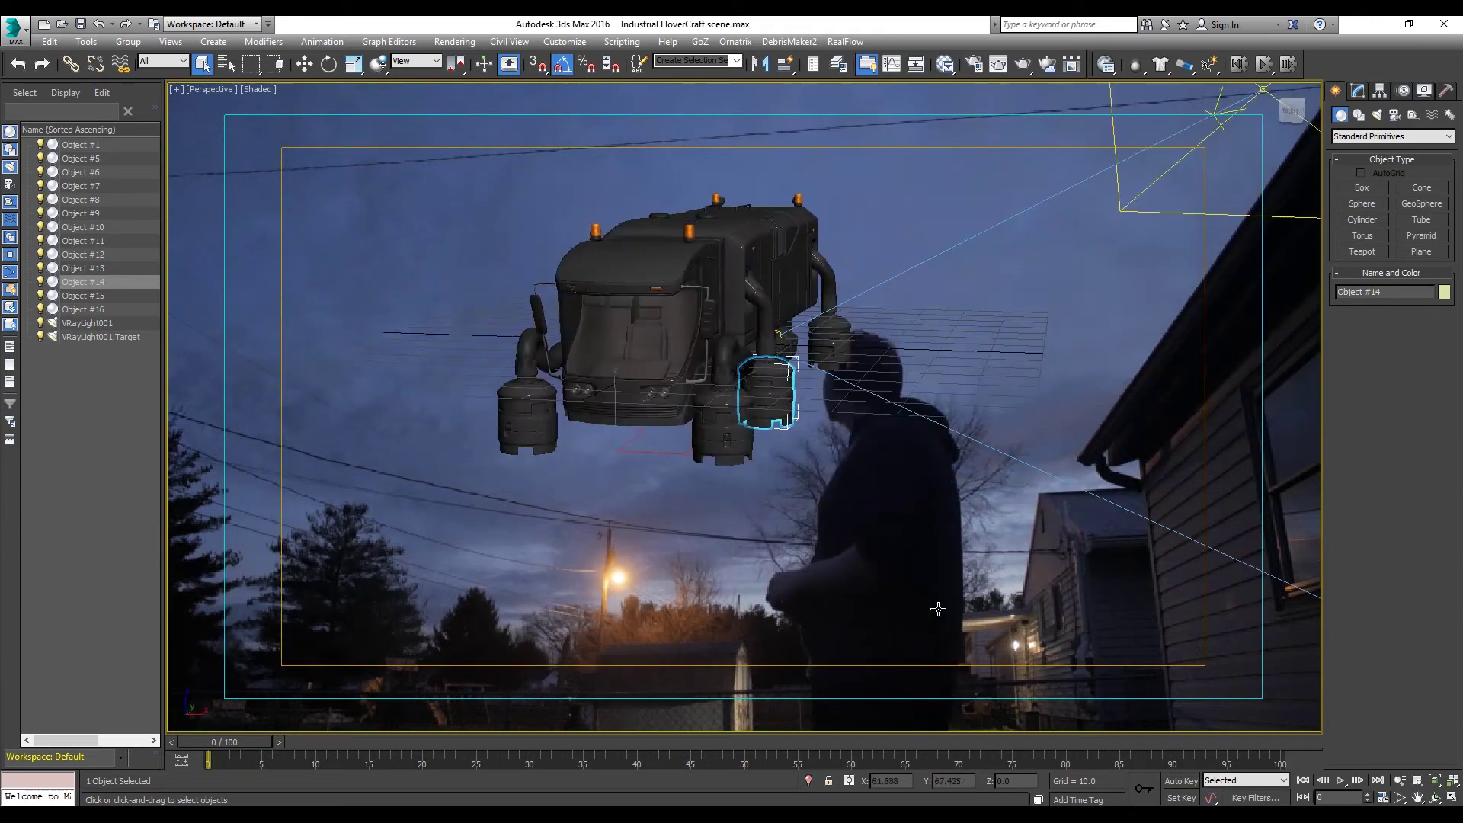
pyautogui.click(939, 615)
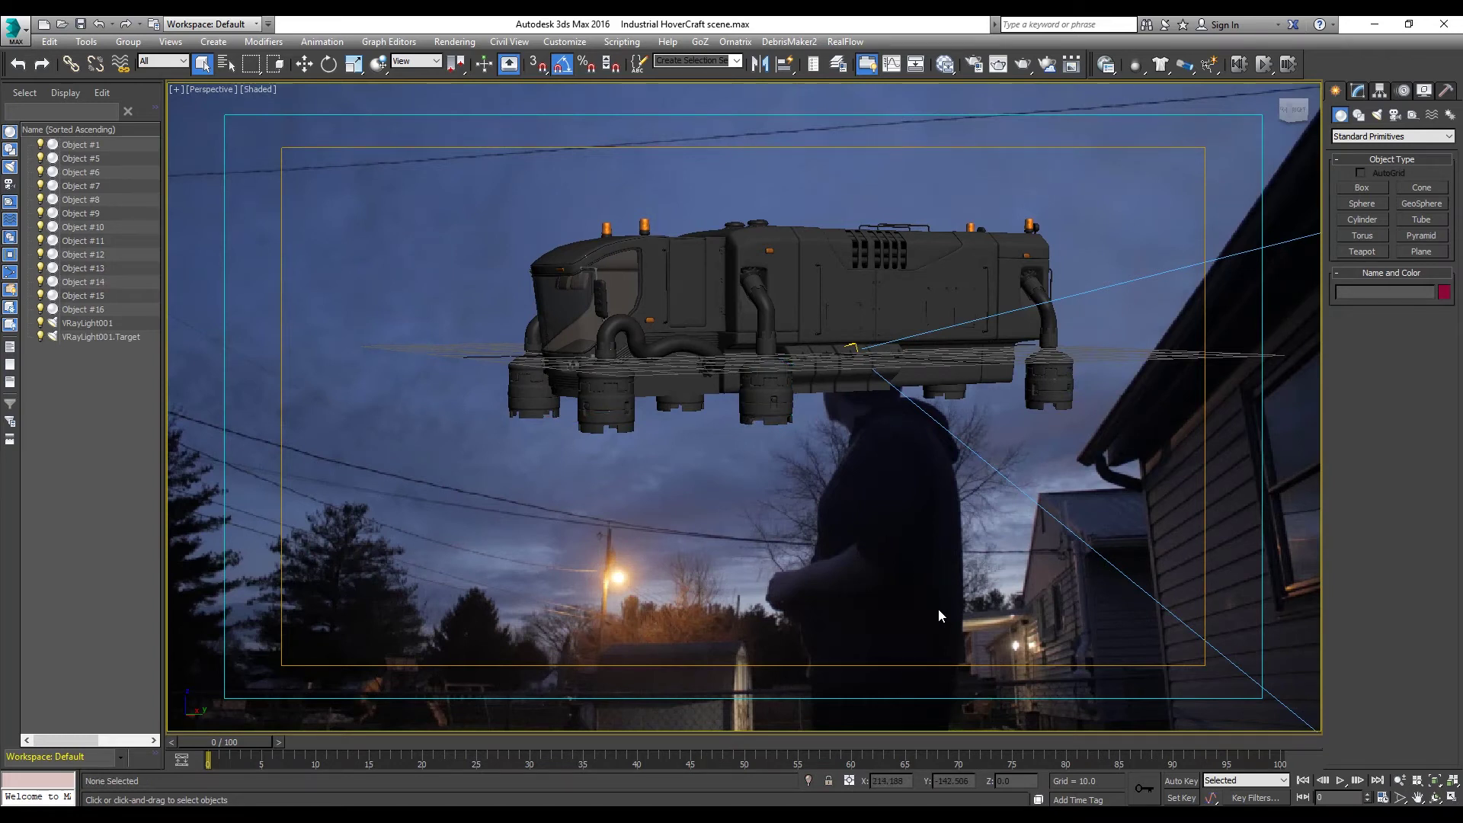
# Step: Switch to After Effects and examine the small hovercraft in the sky of the Some Trouble composition at 200% magnification
pyautogui.hotkey('alt', 'Tab')
pyautogui.scroll(1, 1085, 226)
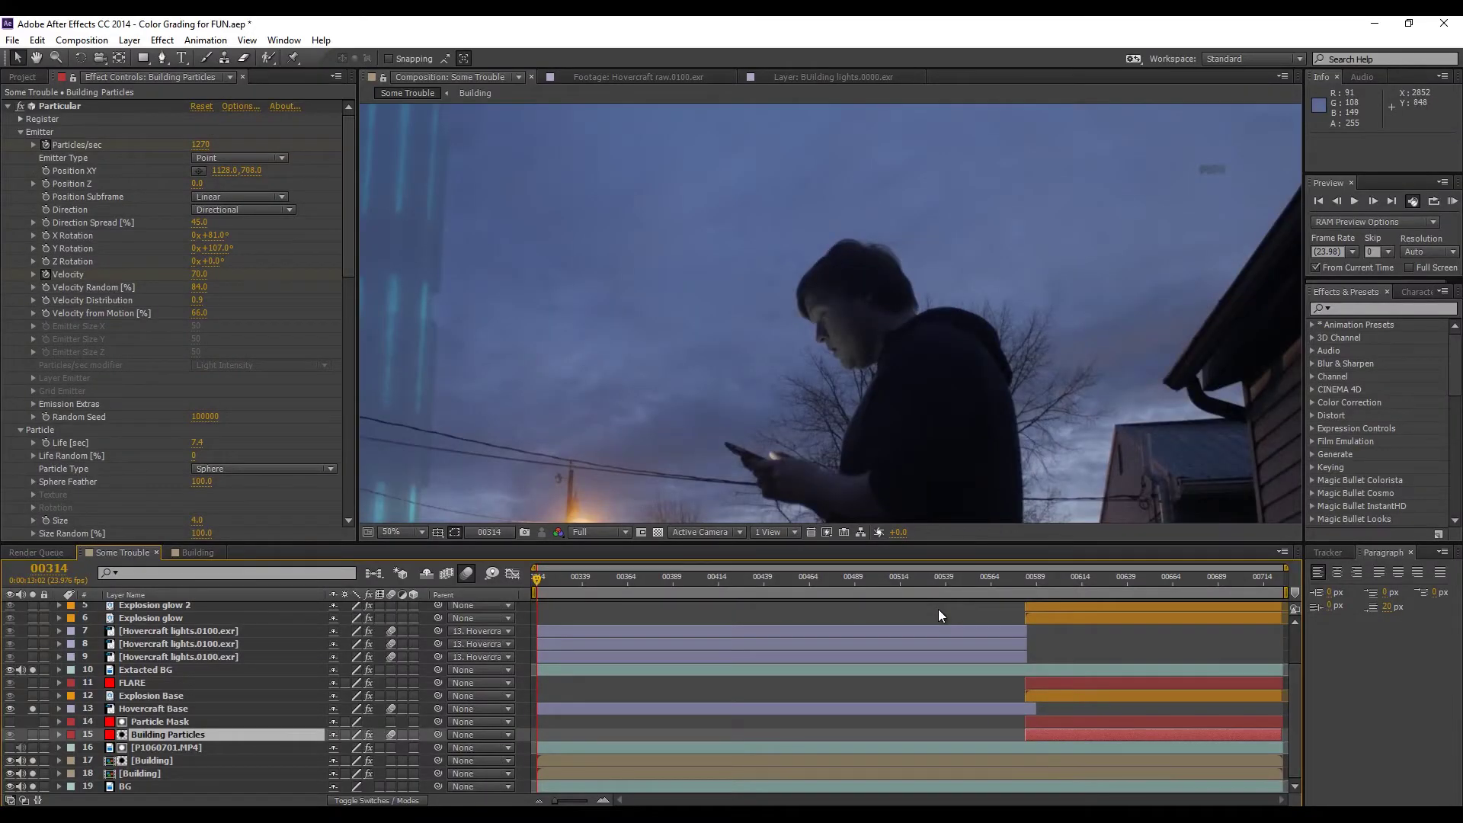
pyautogui.moveTo(1085, 226); pyautogui.dragTo(810, 345)
pyautogui.scroll(2, 1085, 278)
pyautogui.moveTo(1085, 278); pyautogui.dragTo(702, 361)
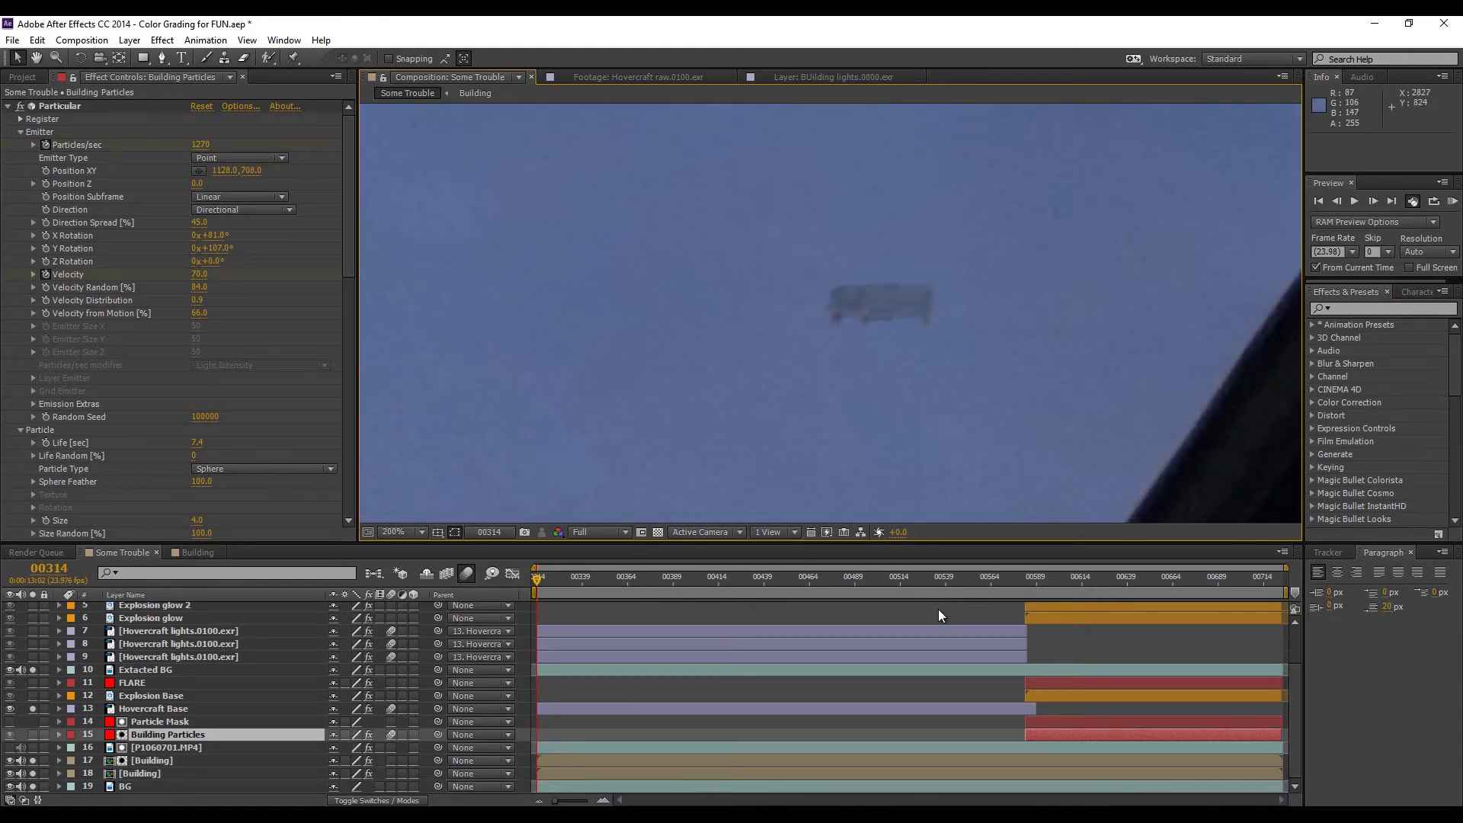
# Step: View the layer 9 Hovercraft lights pass on its own and solo all three Hovercraft lights layers in Some Trouble
pyautogui.press('KP_9')
pyautogui.press('KP_Enter')
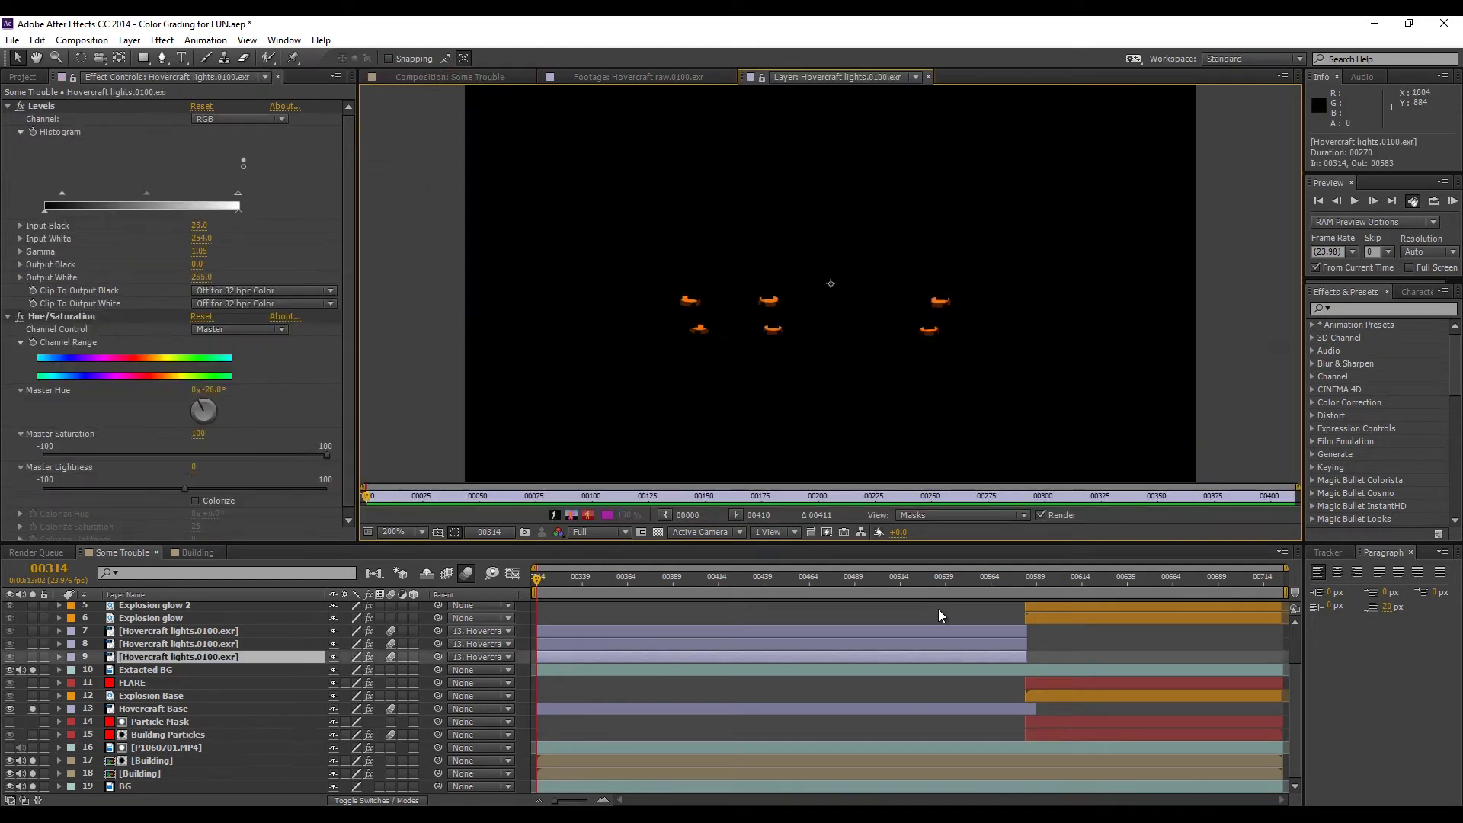
pyautogui.press('\\')
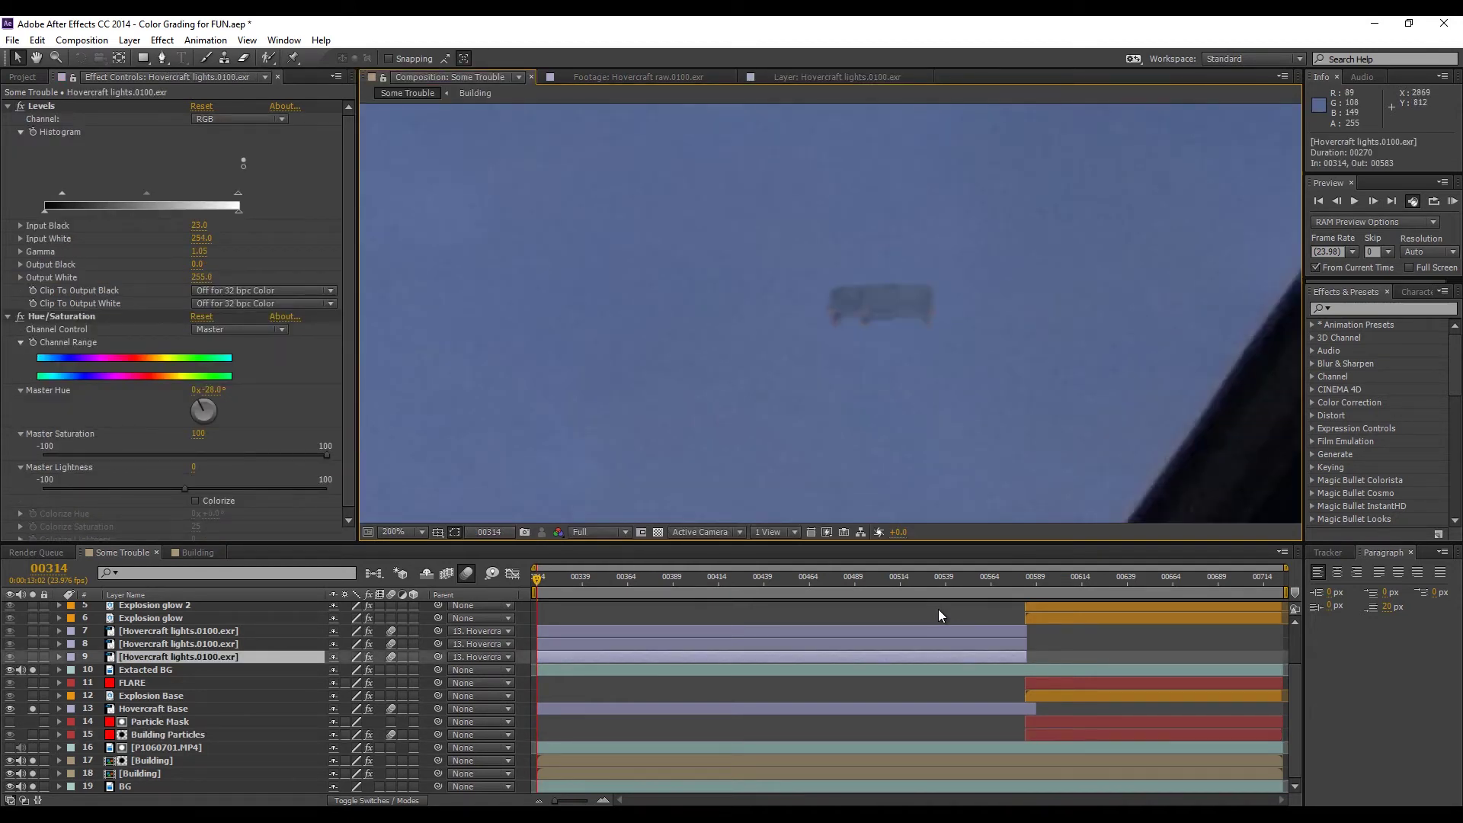
pyautogui.hotkey('ctrl', 'z')
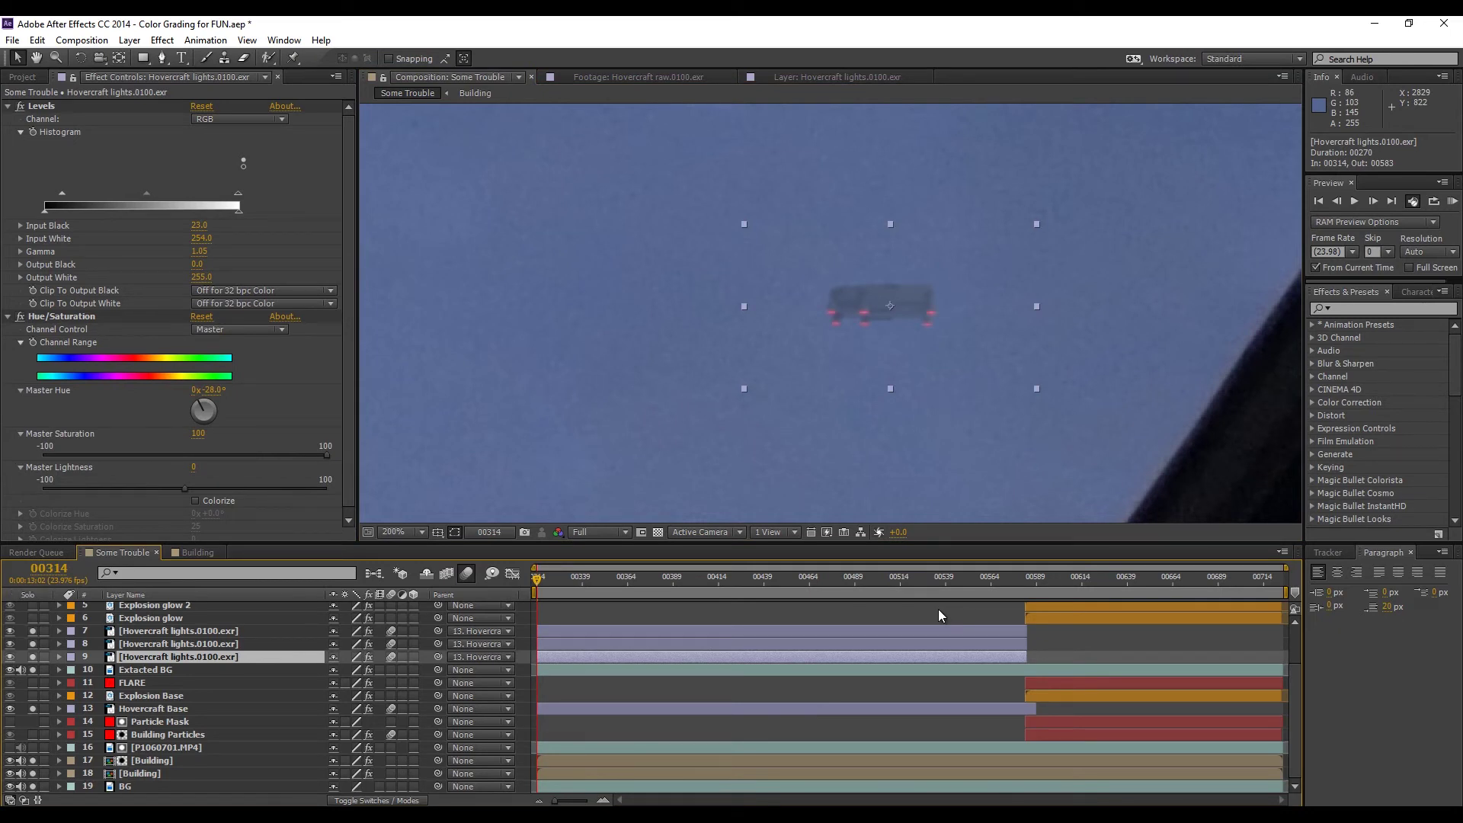
# Step: Examine the hovercraft's engine lights up close and against the whole sky
pyautogui.press('.')
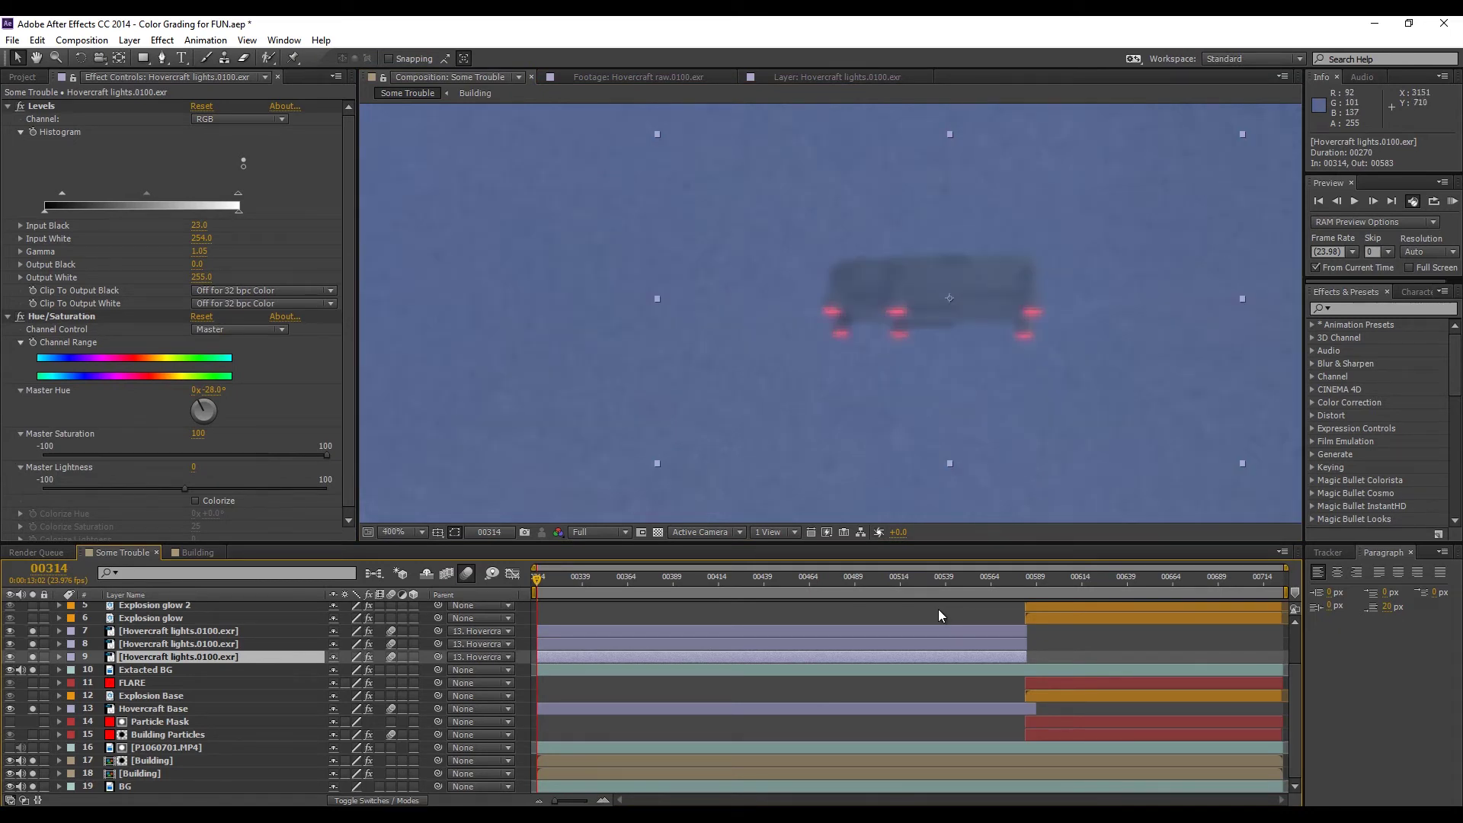
pyautogui.press(',')
pyautogui.press(',')
pyautogui.press(',')
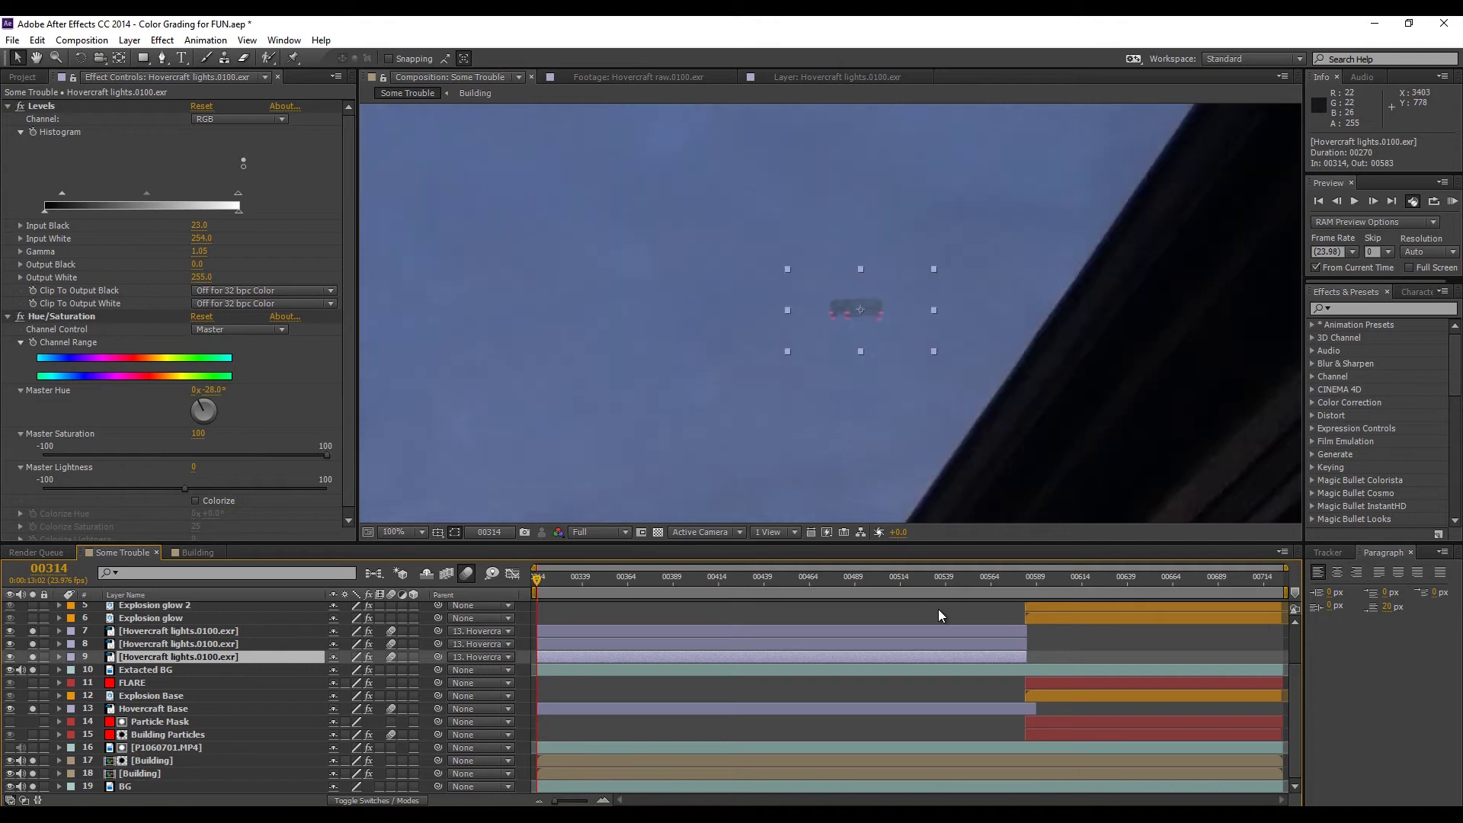
pyautogui.press(',')
pyautogui.press(',')
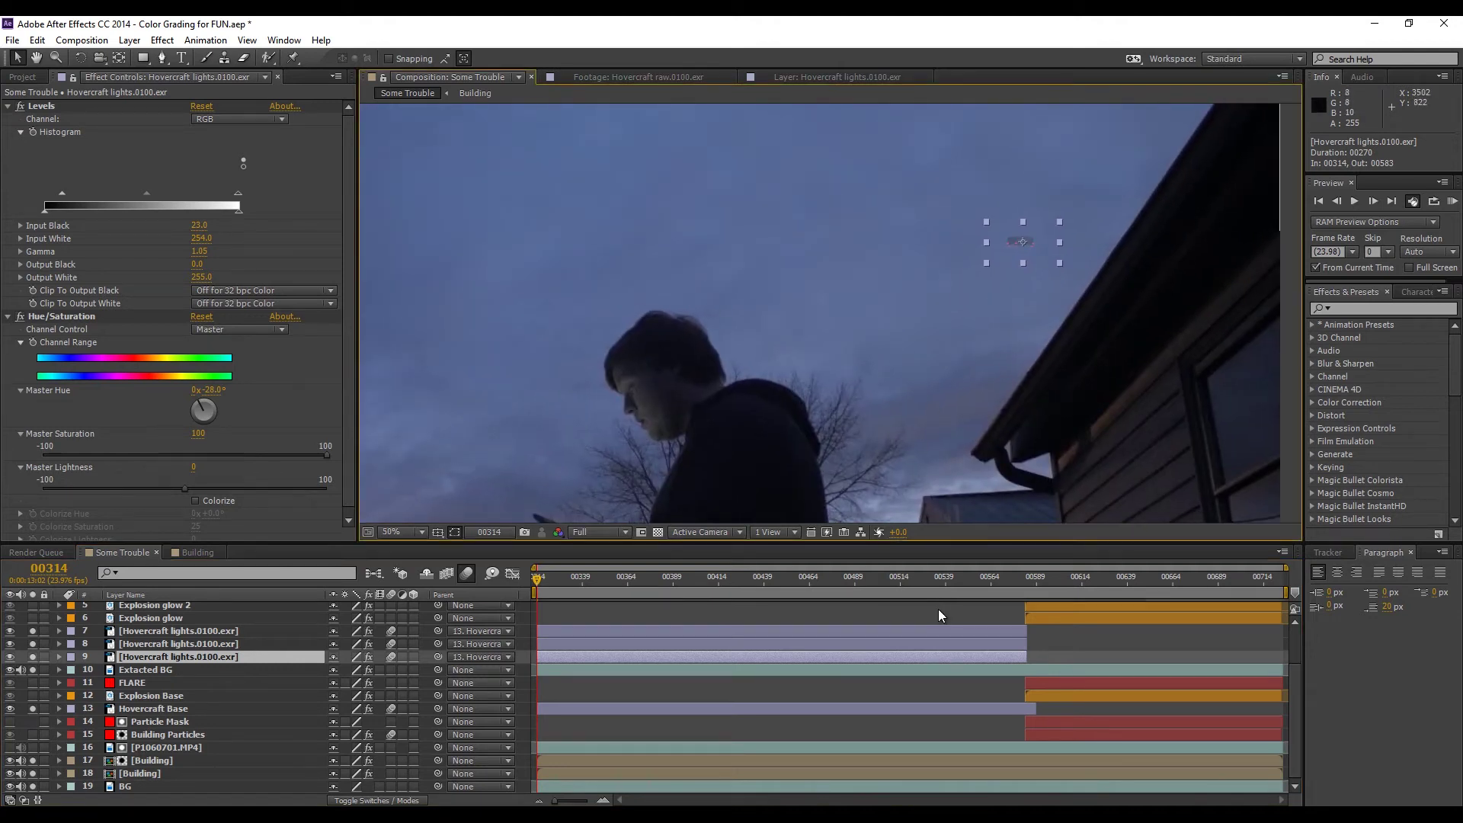
pyautogui.click(1142, 310)
pyautogui.moveTo(1142, 310); pyautogui.dragTo(1236, 274)
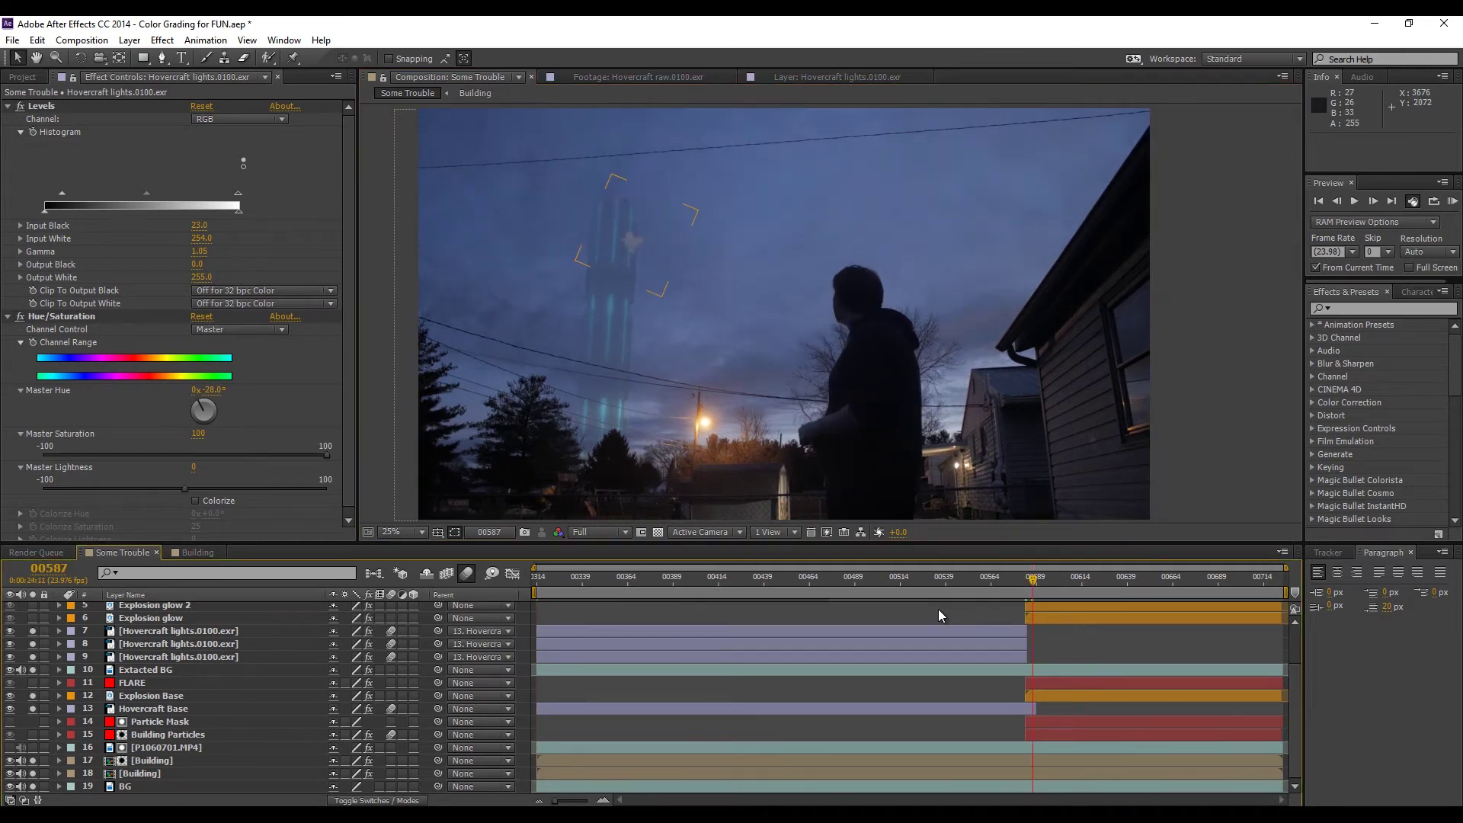
# Step: Examine the Explosion Base layer at frame 587, both over the tower and in its own layer view
pyautogui.press('.')
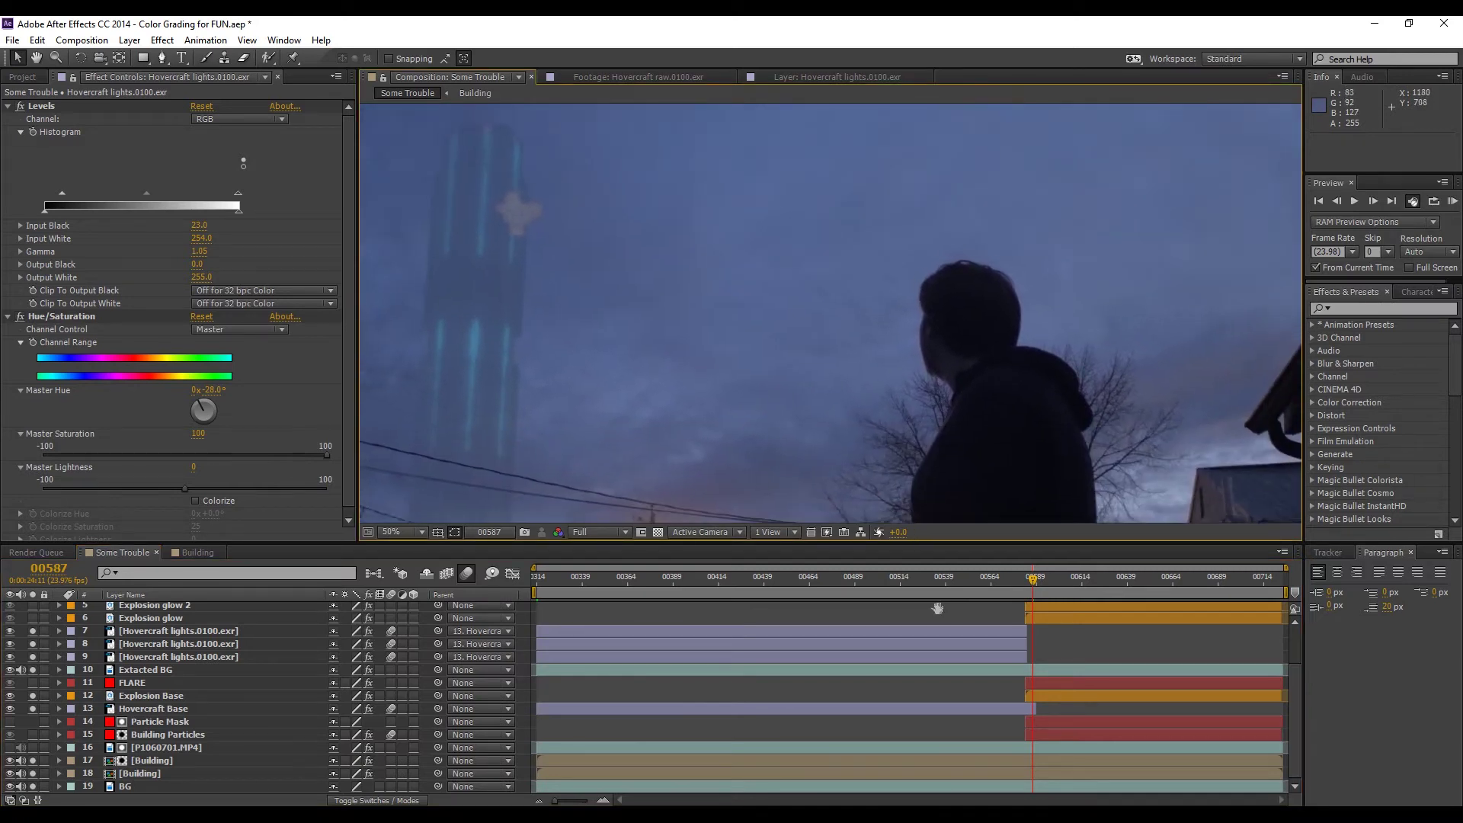
pyautogui.press(',')
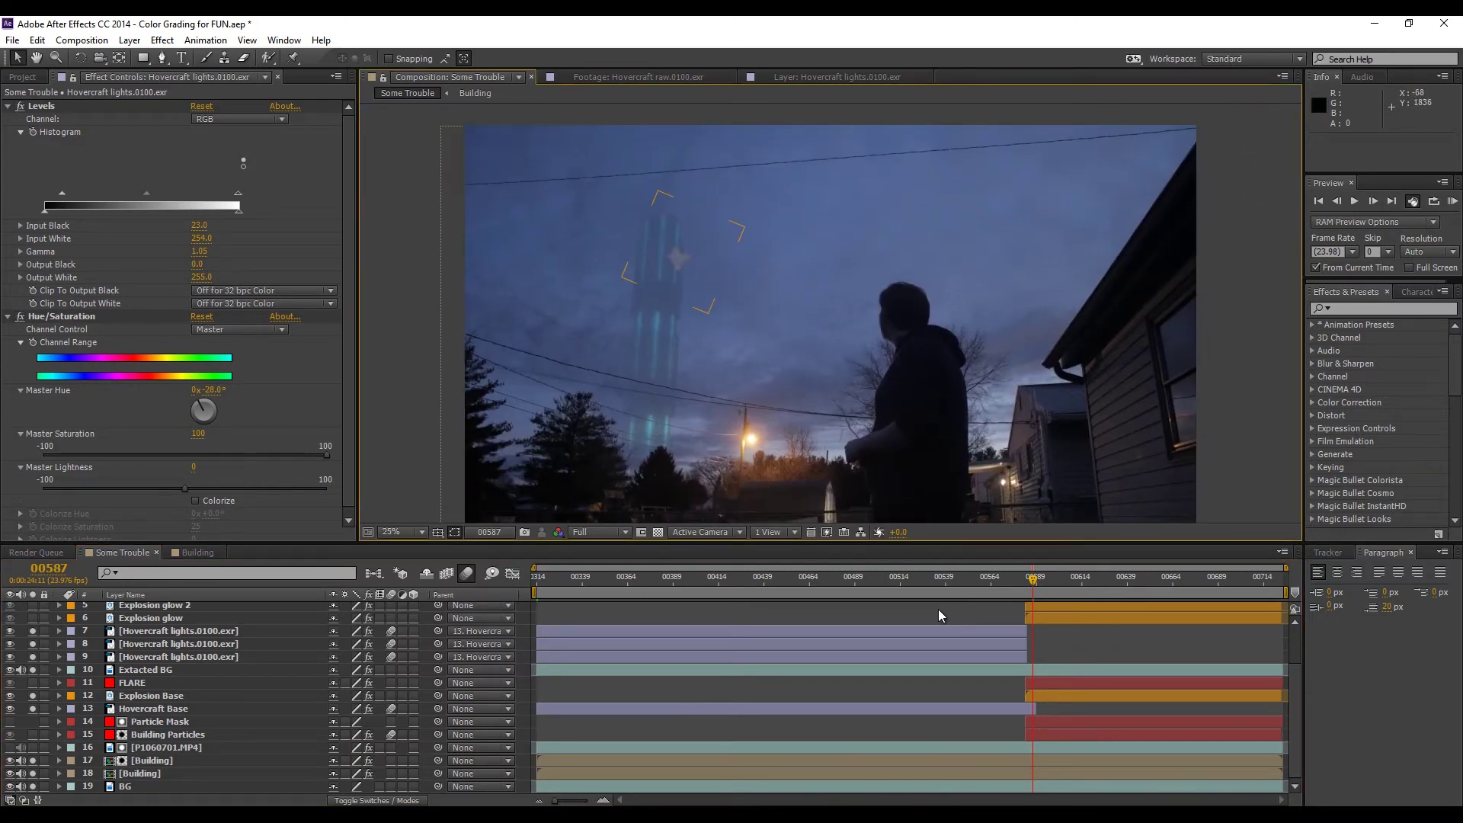
pyautogui.doubleClick(678, 258)
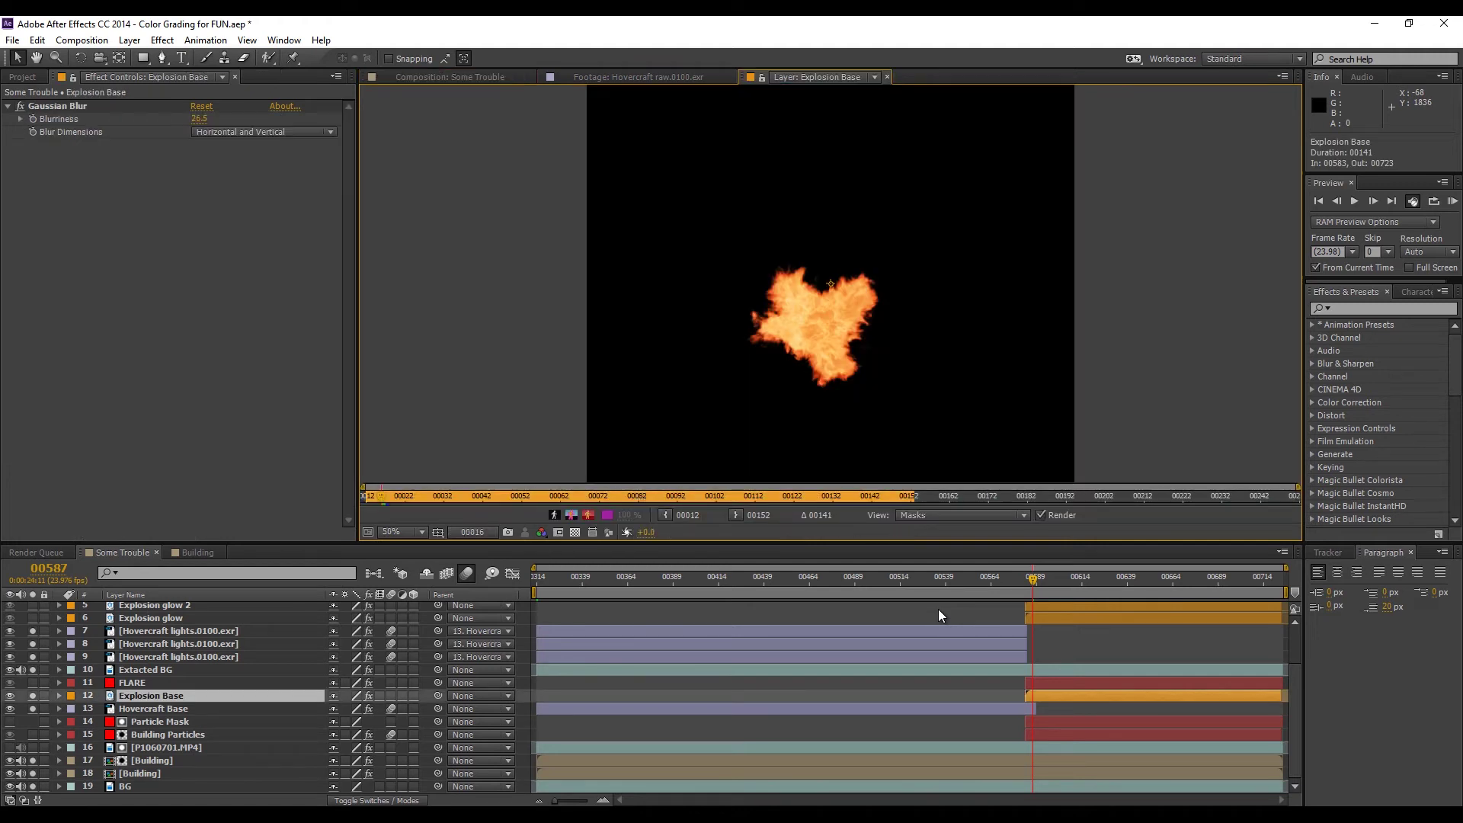
pyautogui.moveTo(767, 416); pyautogui.dragTo(752, 403)
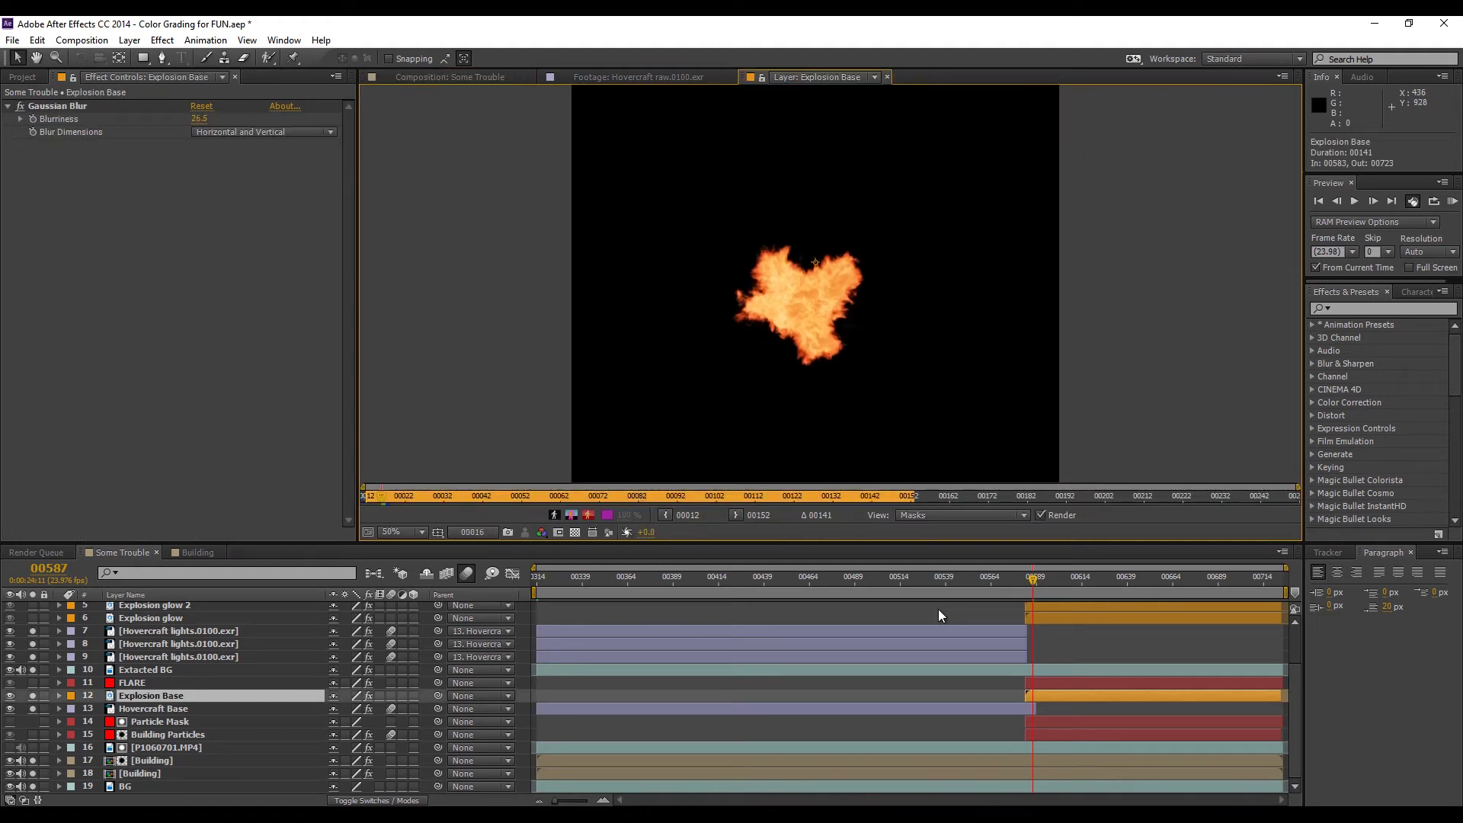
pyautogui.press('KP_0')
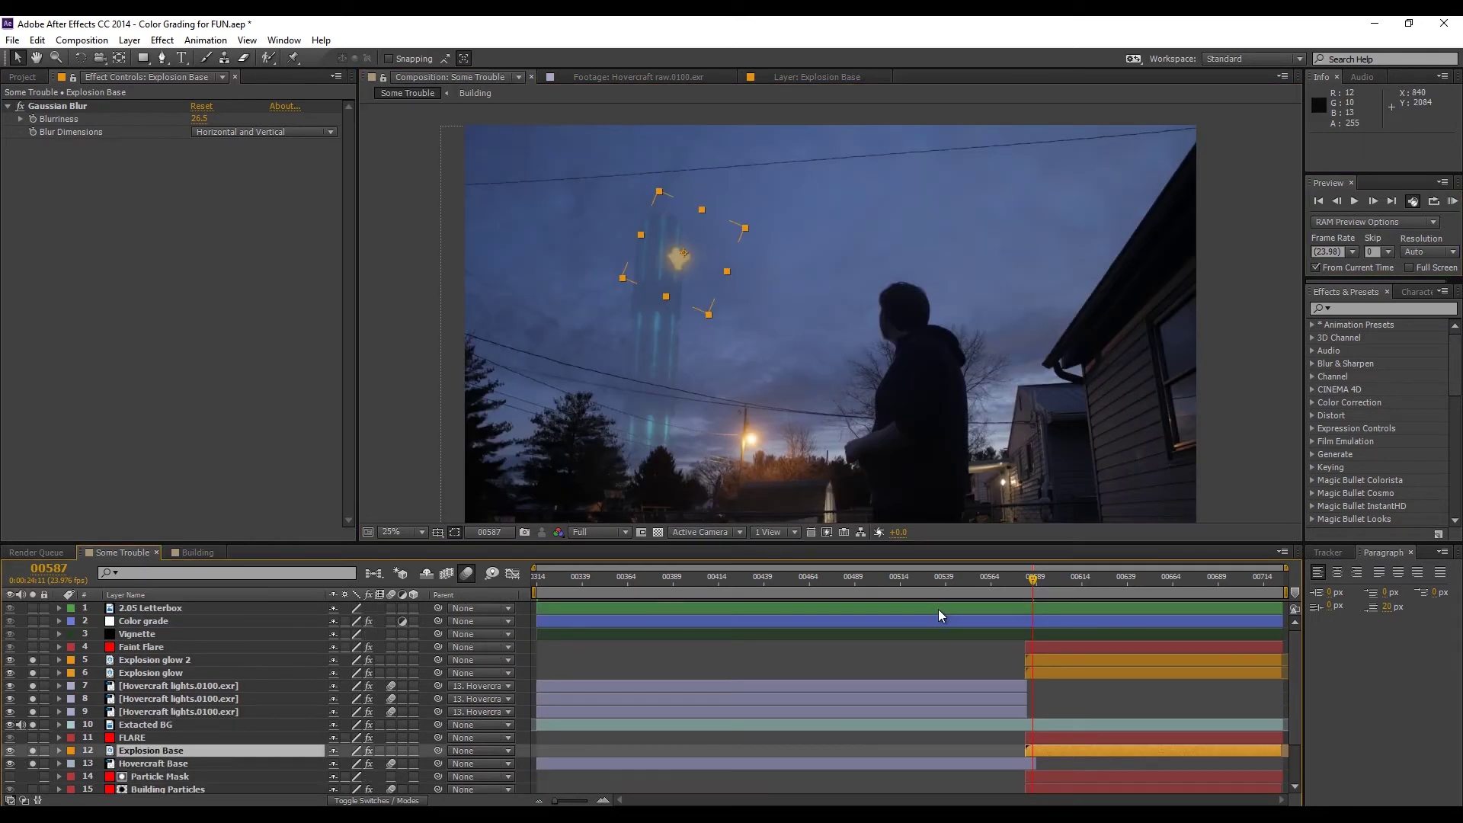
# Step: Select the Explosion glow layer and examine its Gaussian Blur, Extract and Glow effects on the blast over the tower
pyautogui.press('.')
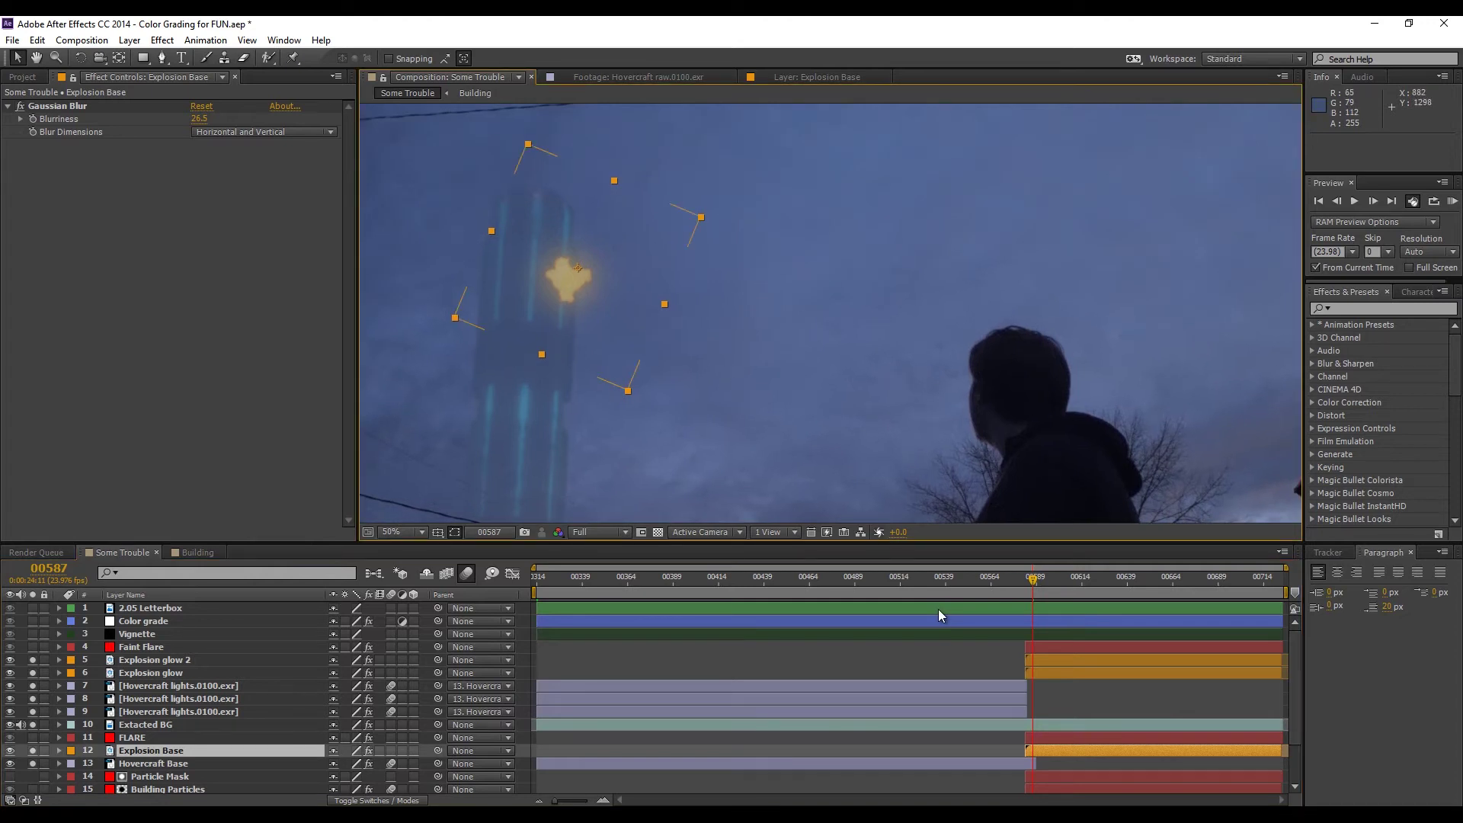
pyautogui.press('6')
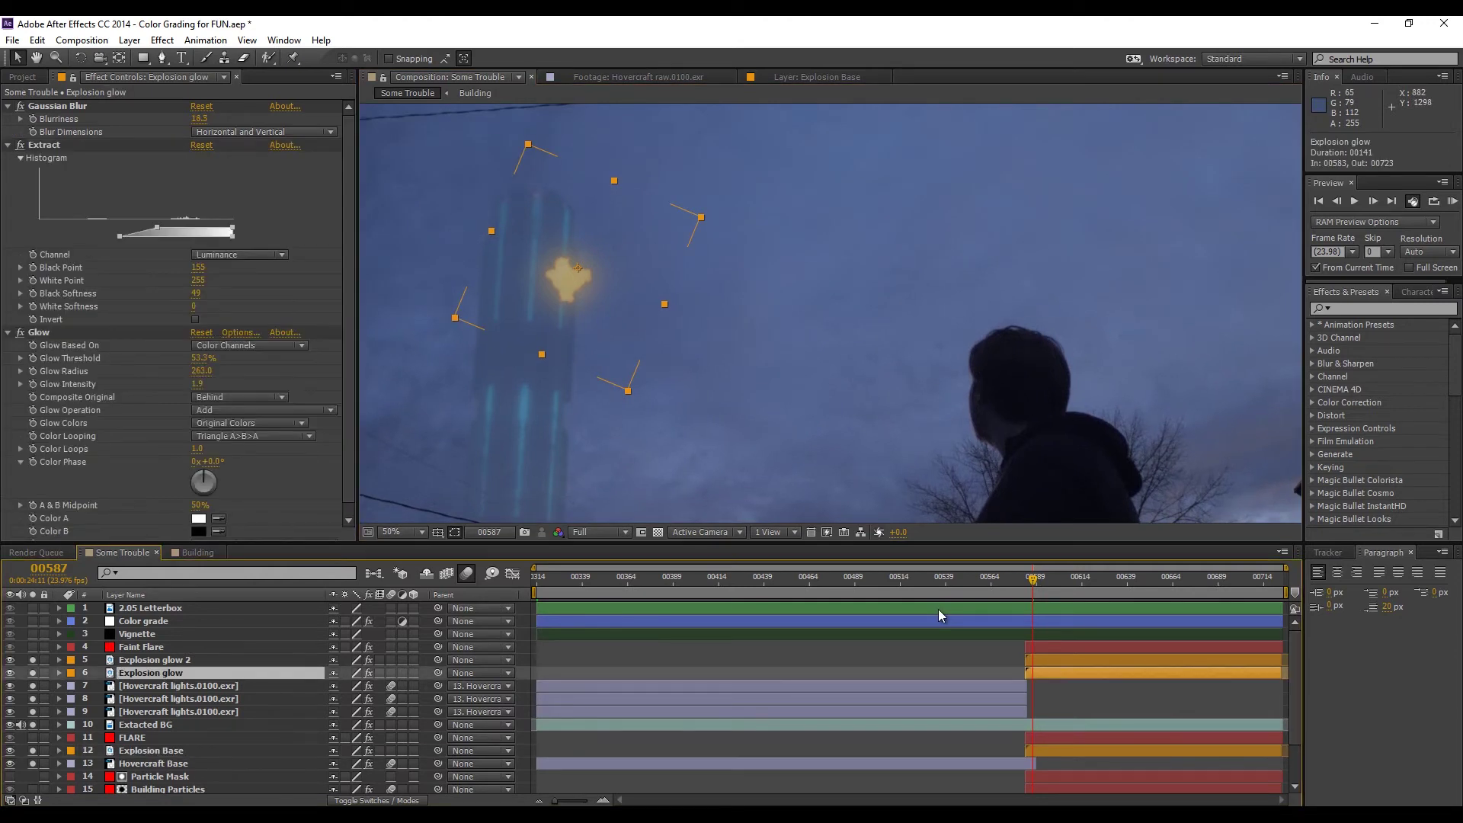
pyautogui.press('KP_5')
pyautogui.hotkey('ctrl', 'Down')
pyautogui.press(',')
pyautogui.press(',')
pyautogui.press(',')
pyautogui.moveTo(814, 361)
pyautogui.mouseDown()
pyautogui.moveTo(763, 305)
pyautogui.moveTo(700, 323)
pyautogui.mouseUp()
pyautogui.press('.')
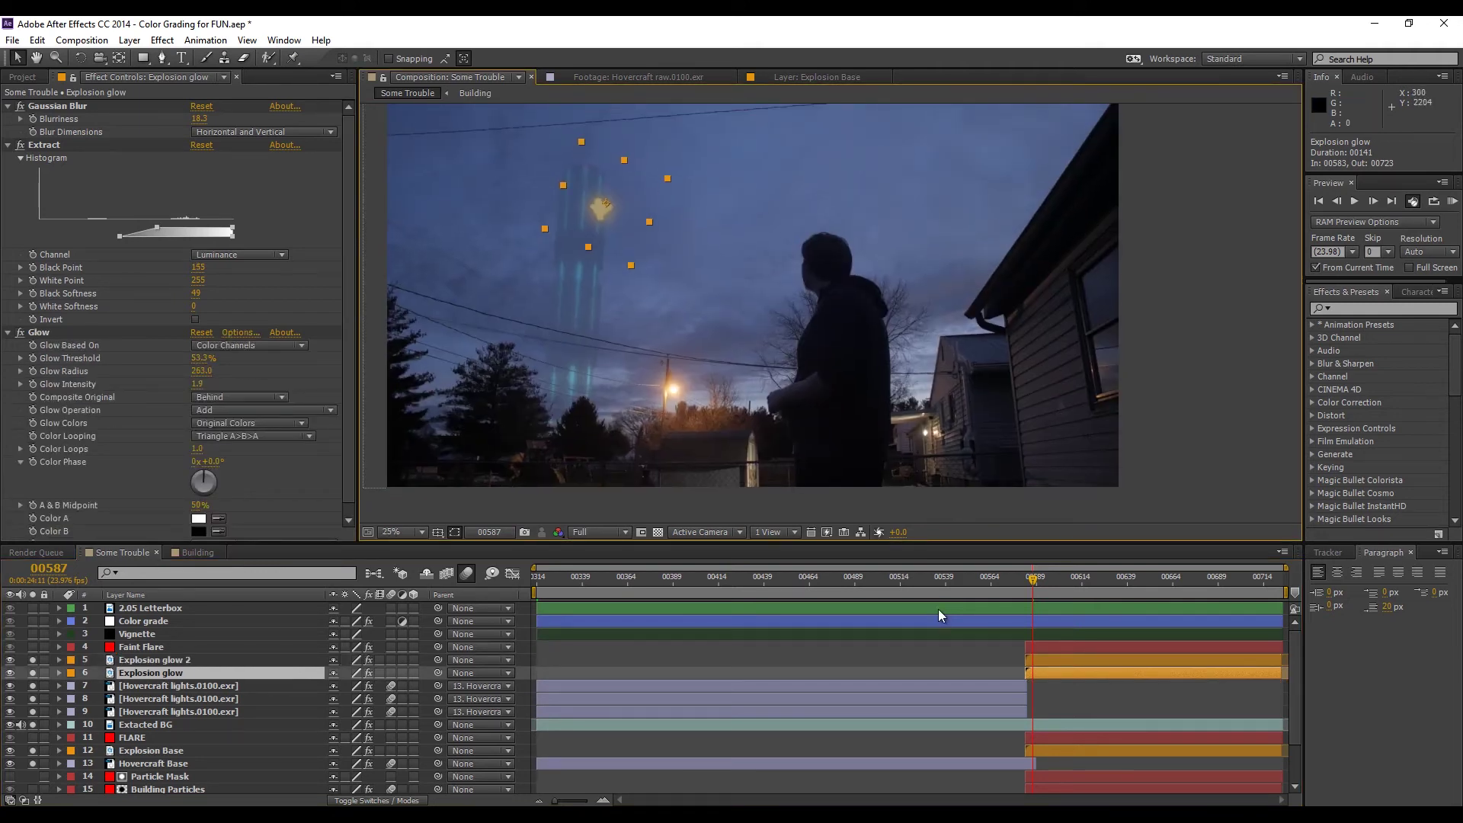
# Step: Solo the FLARE and Faint Flare layers over the explosion and examine FLARE's Optical Flares settings and options
pyautogui.press('KP_1')
pyautogui.press('KP_1')
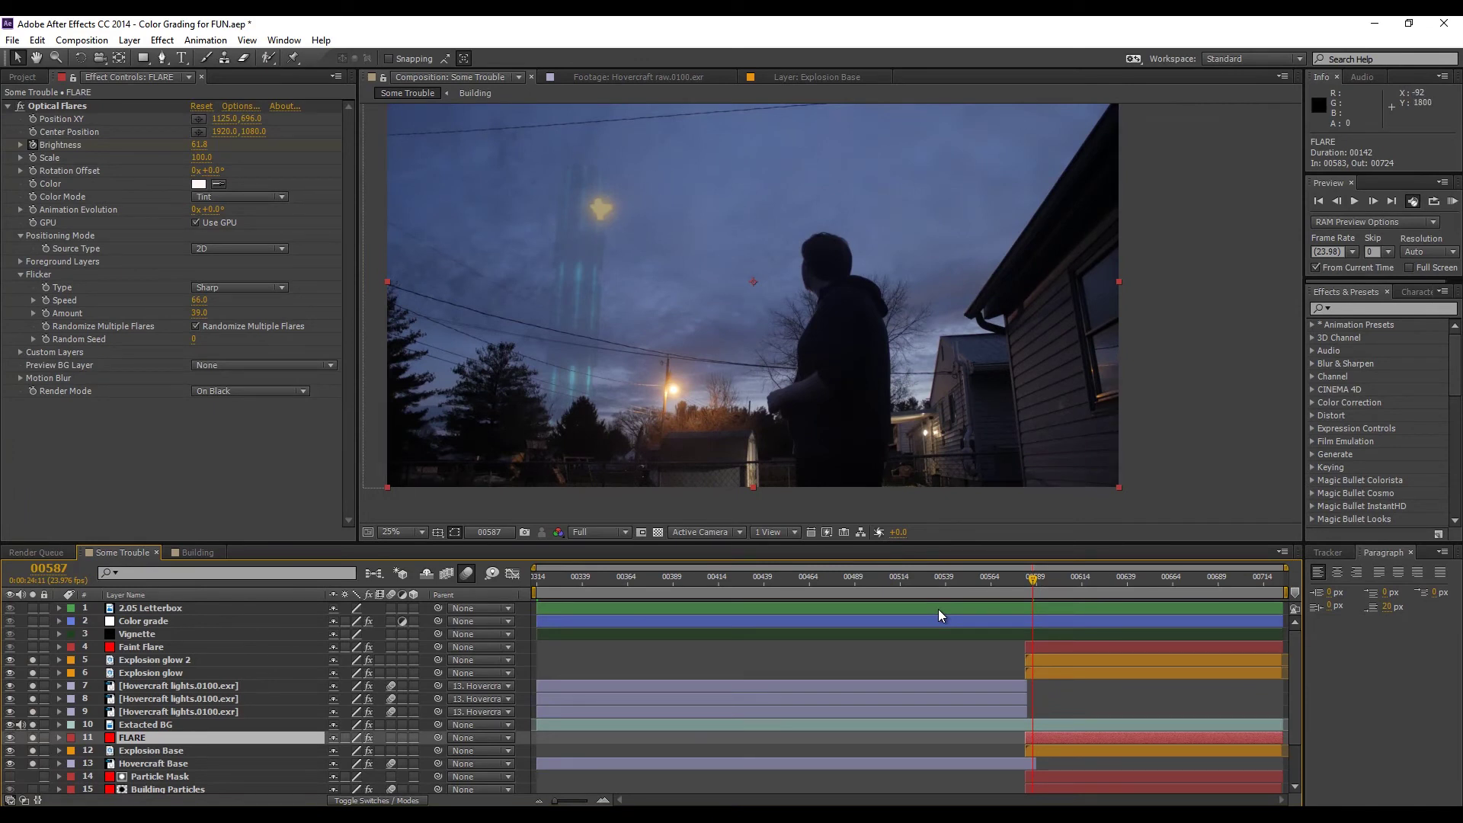
pyautogui.press('F3')
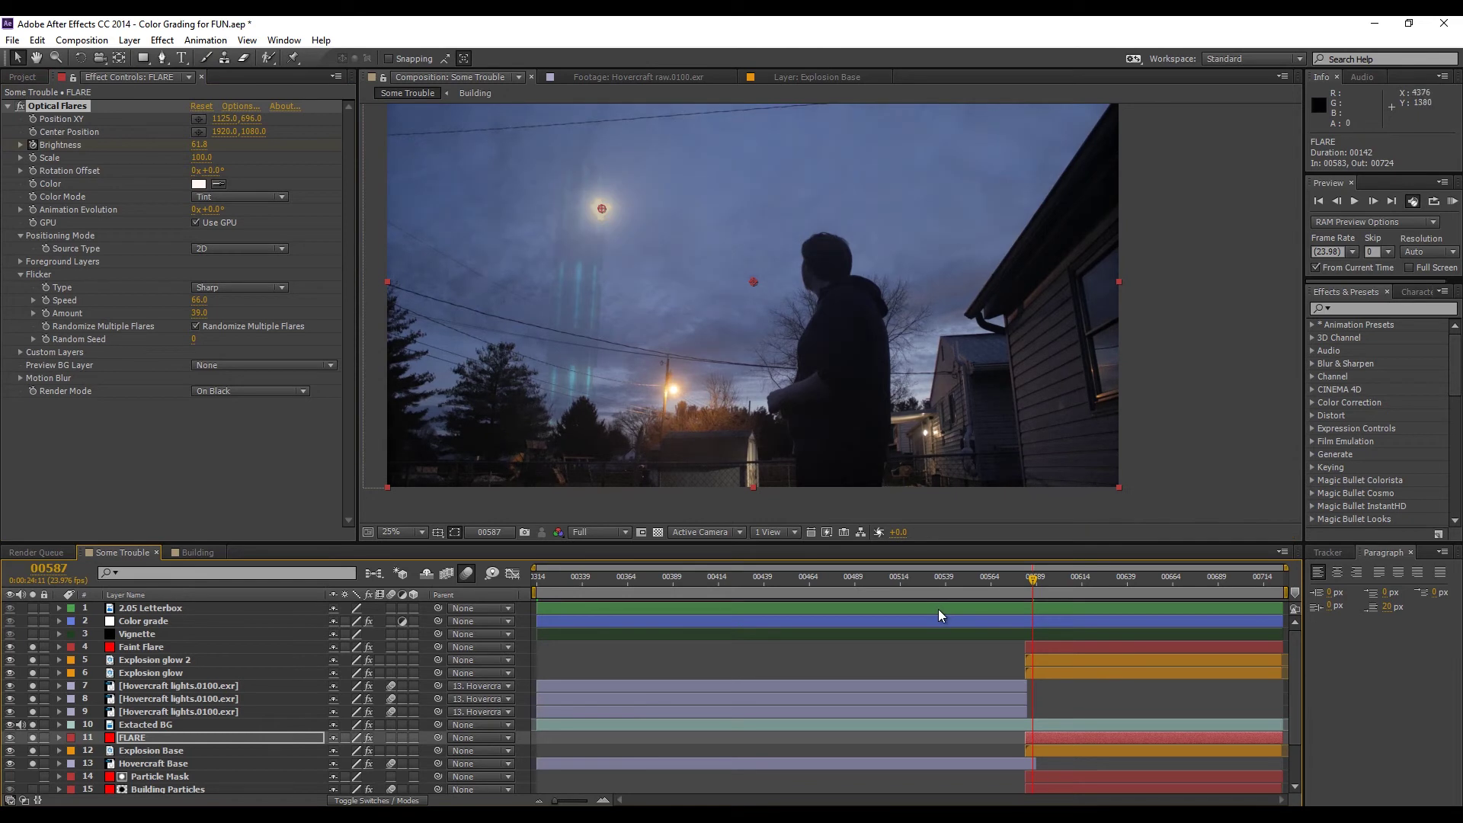
pyautogui.click(239, 106)
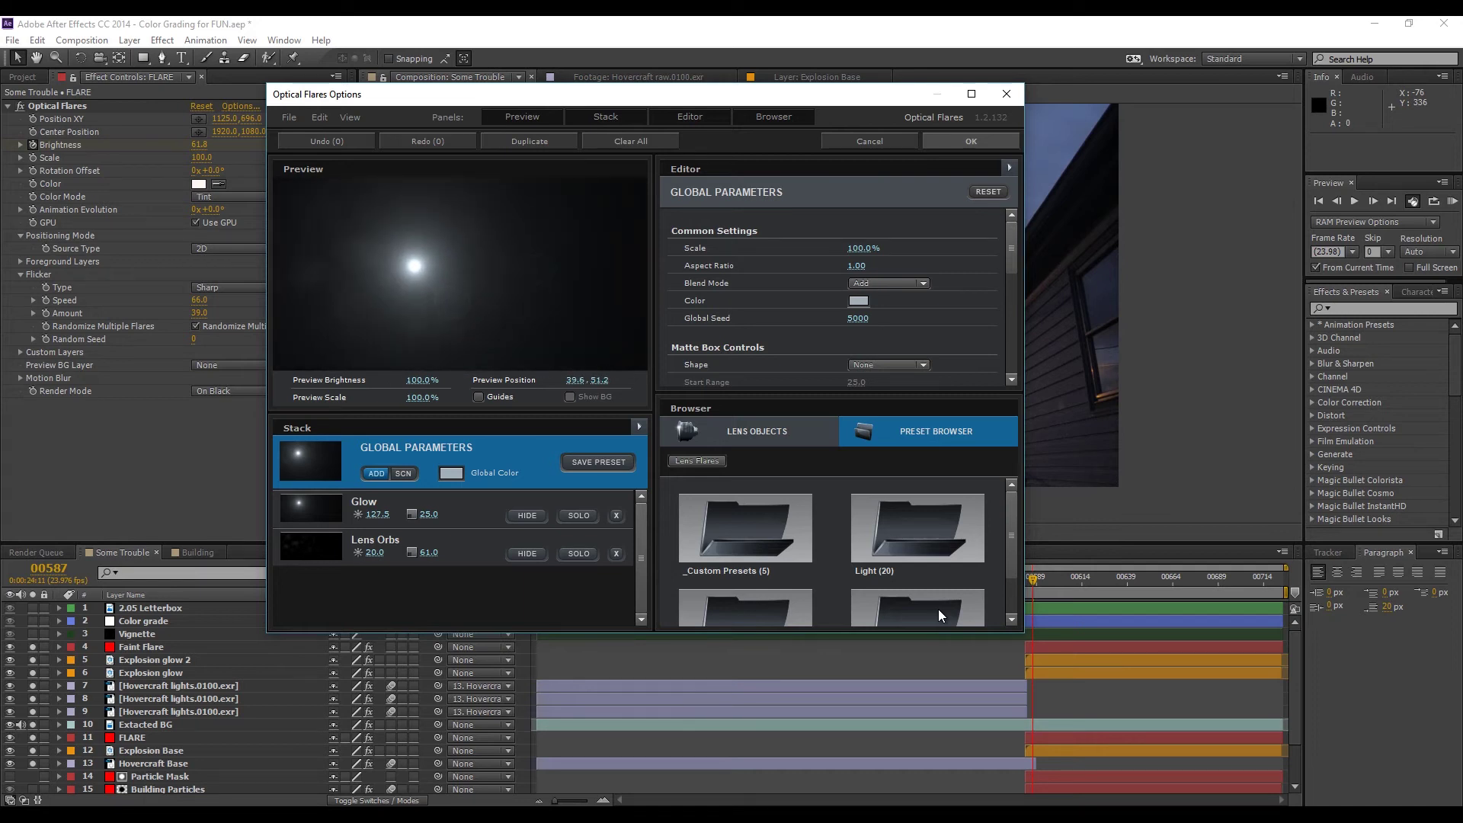
pyautogui.press('Return')
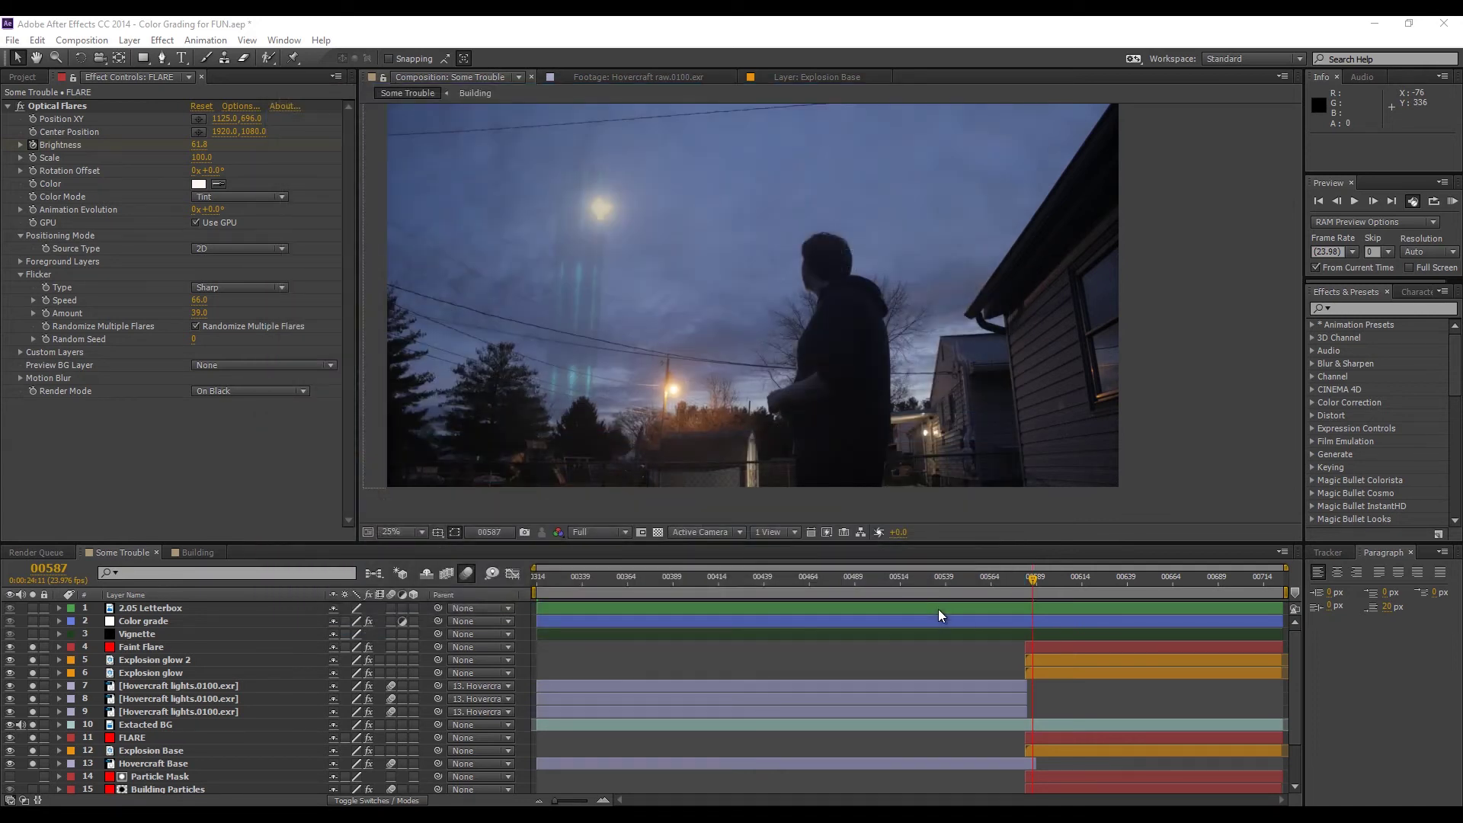
# Step: Preview the Building Particles layer's Particular debris in its own layer view and over the tower in Some Trouble
pyautogui.press('KP_0')
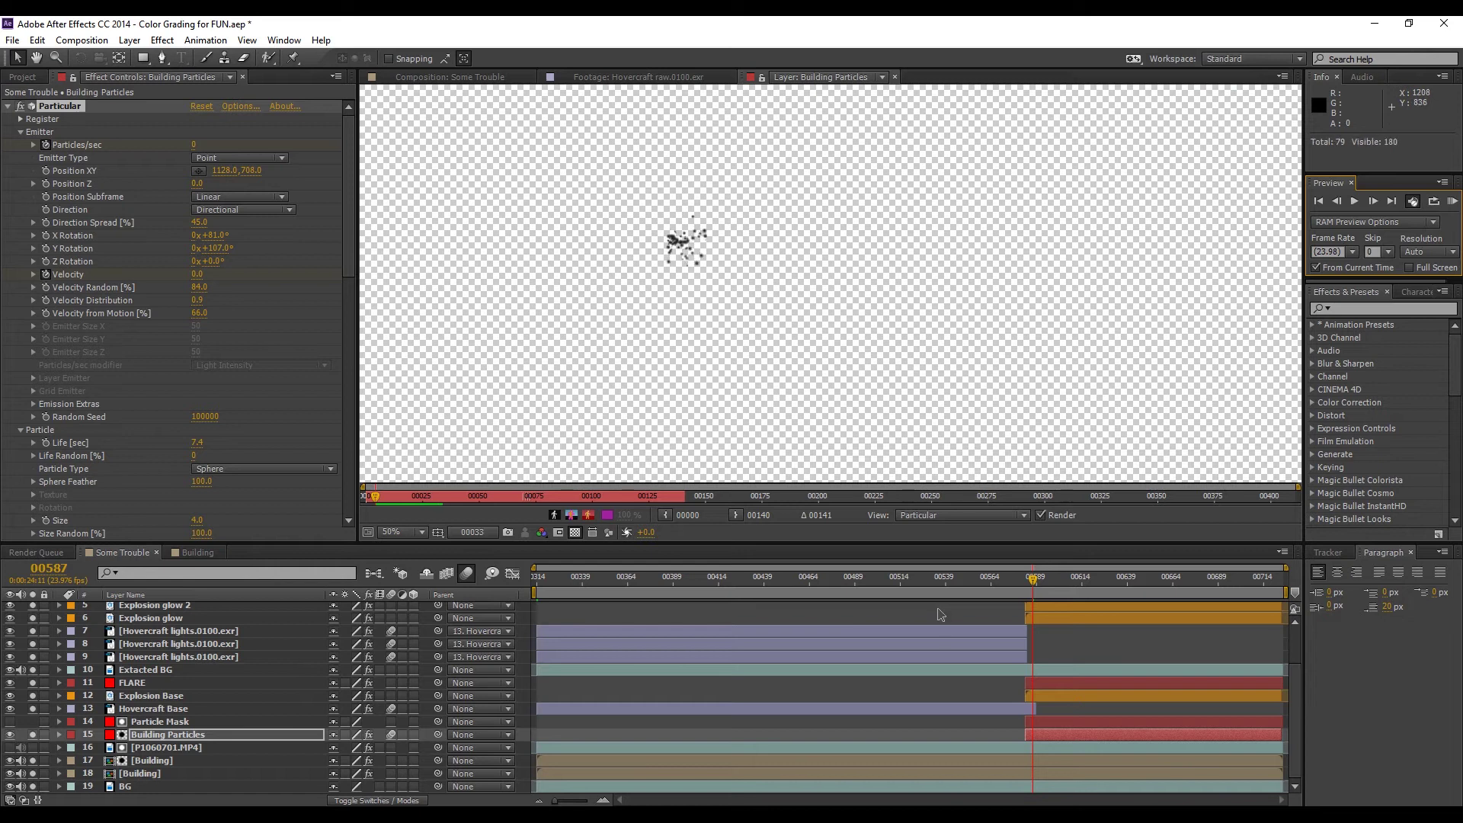
pyautogui.click(938, 609)
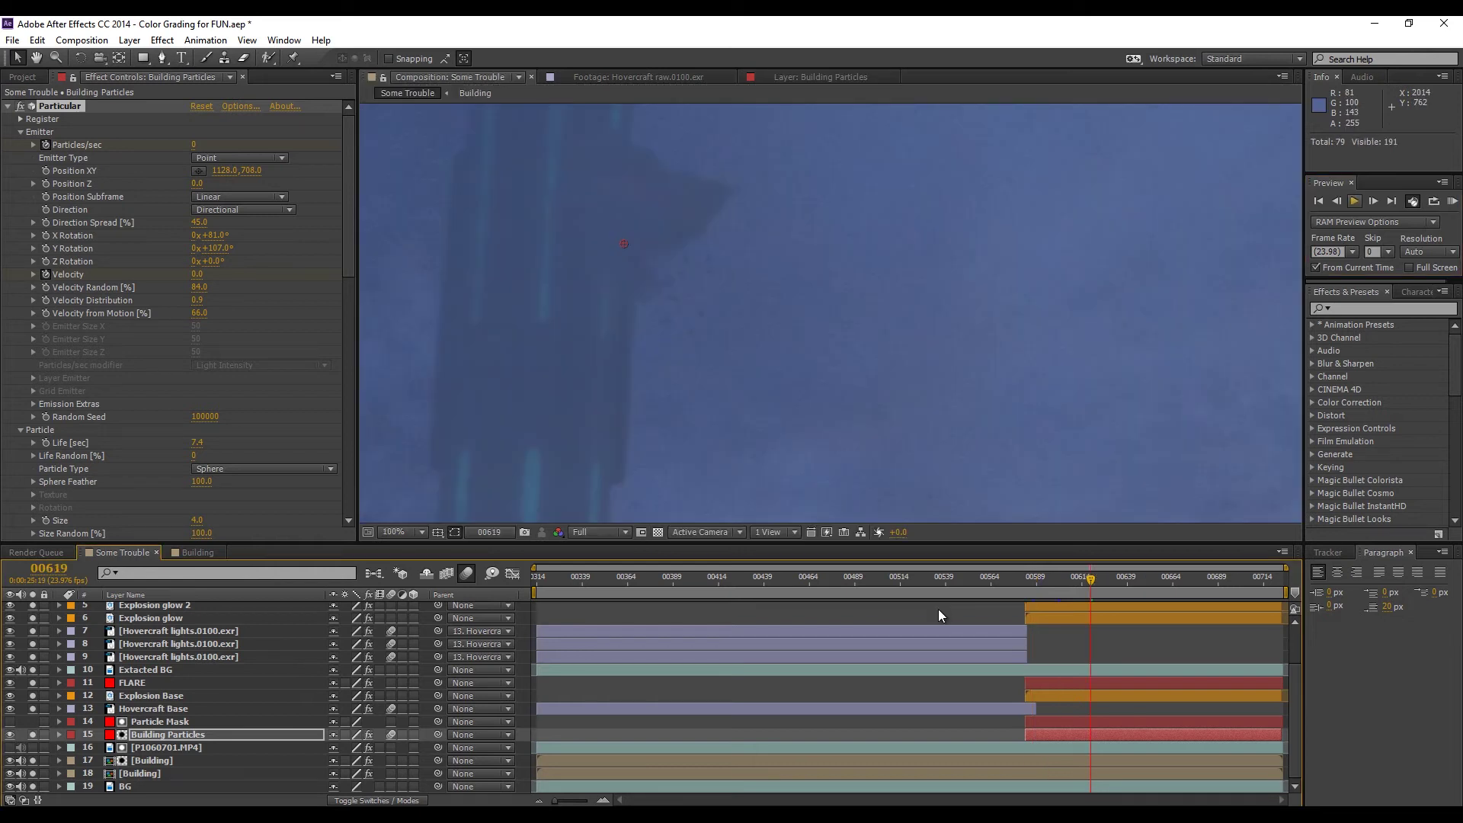
pyautogui.press('space')
# Step: Examine the Building Particles debris against the damaged tower up close and in the whole frame at frame 637
pyautogui.press('.')
pyautogui.press(',')
pyautogui.press(',')
pyautogui.press(',')
pyautogui.press(',')
pyautogui.press(',')
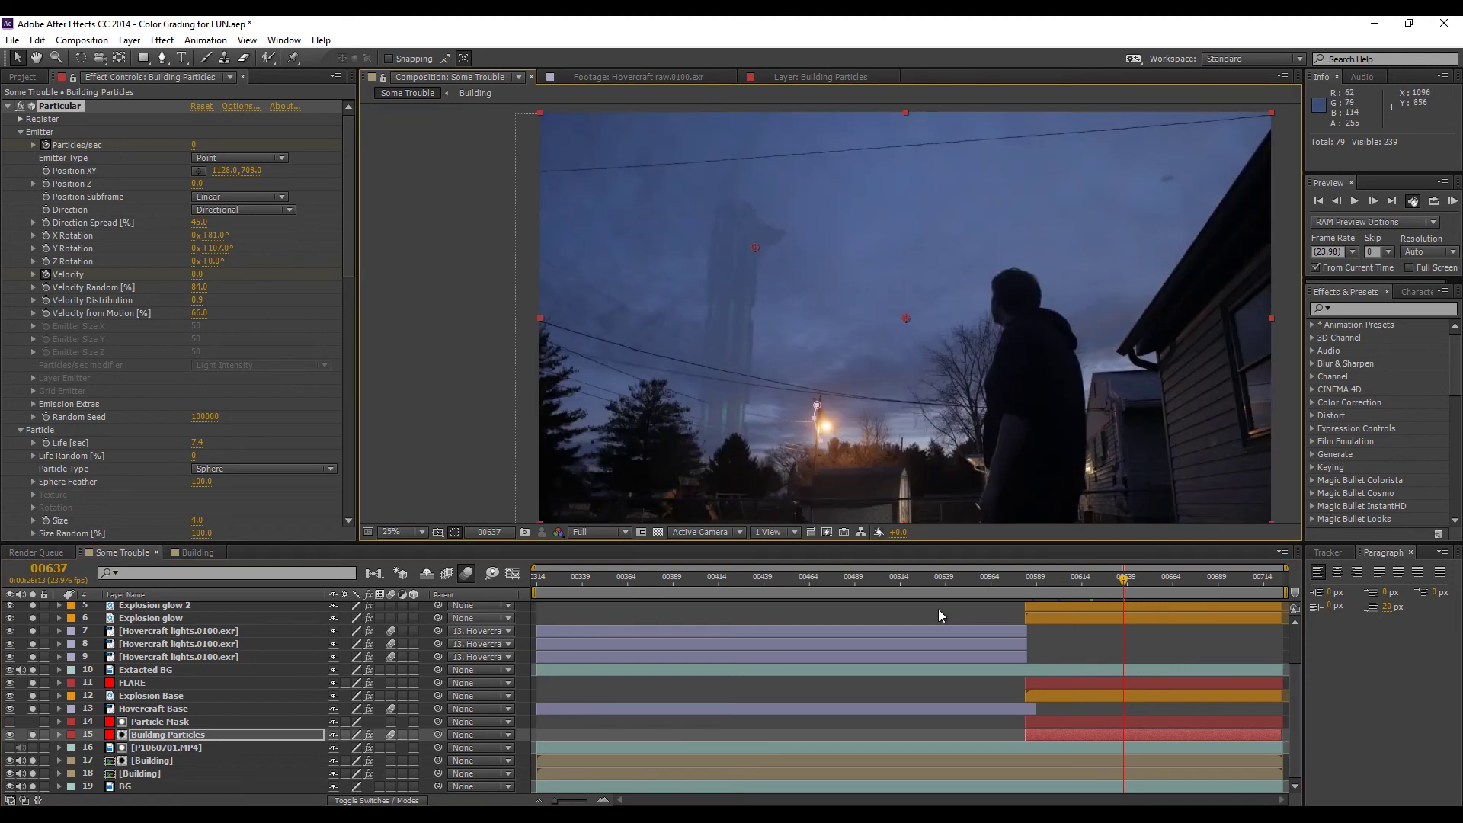
pyautogui.press('.')
pyautogui.press(',')
pyautogui.press(',')
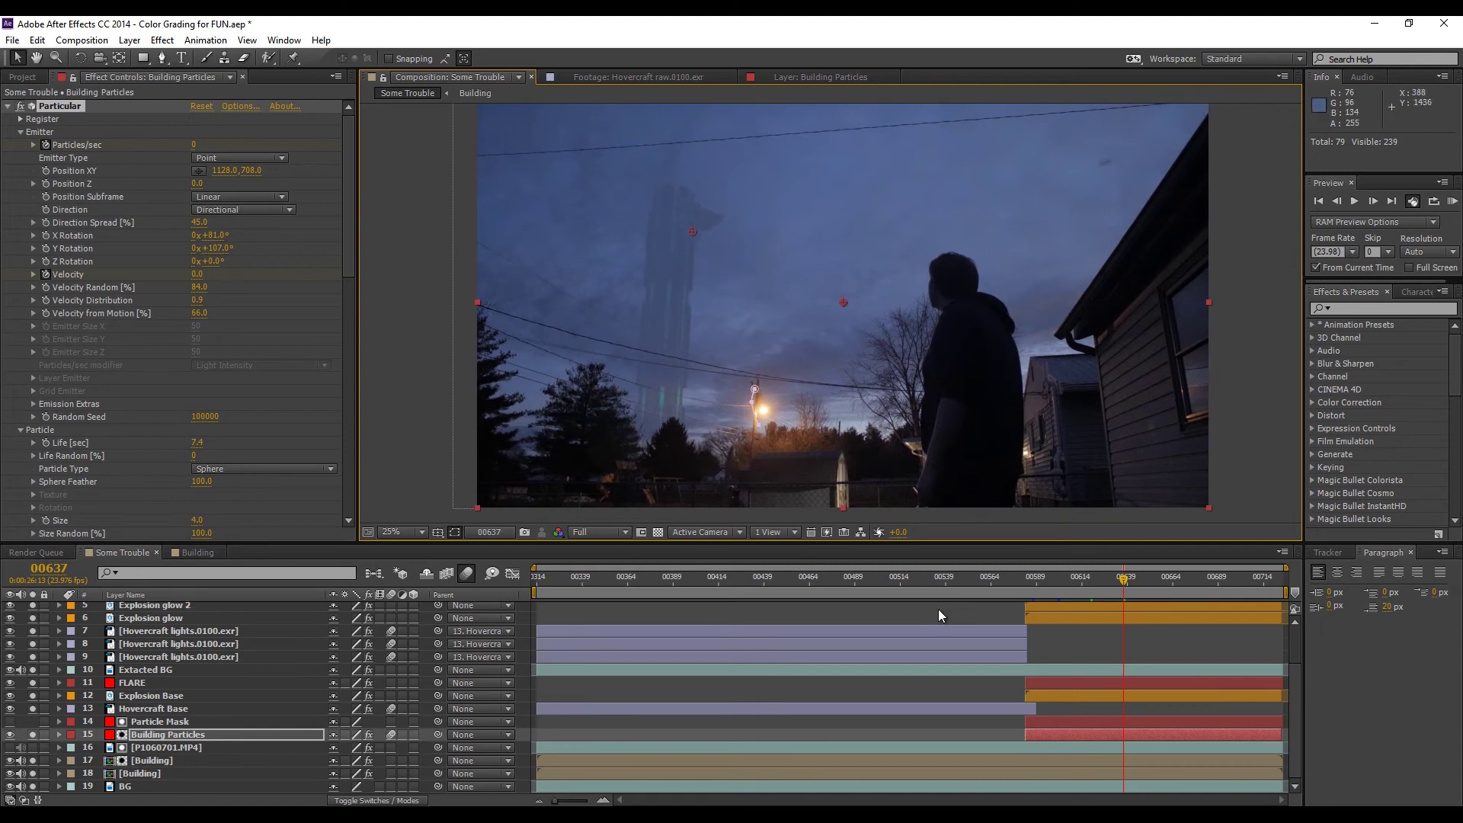
# Step: Solo the Color grade, Vignette and 2.05 Letterbox layers, deselect all layers and view the finished shot at frame 585
pyautogui.click(938, 610)
pyautogui.press('F2')
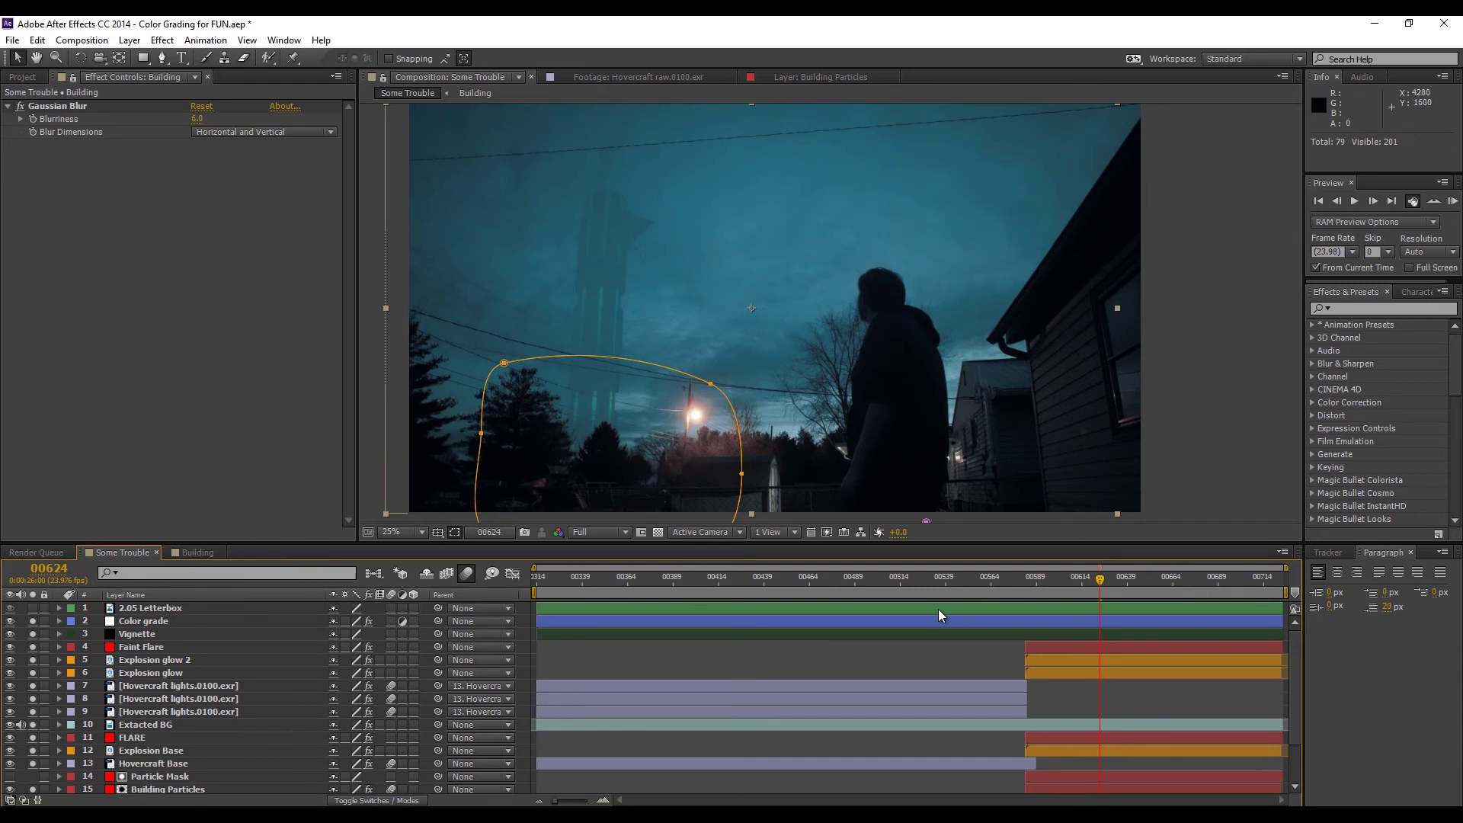
pyautogui.press('F2')
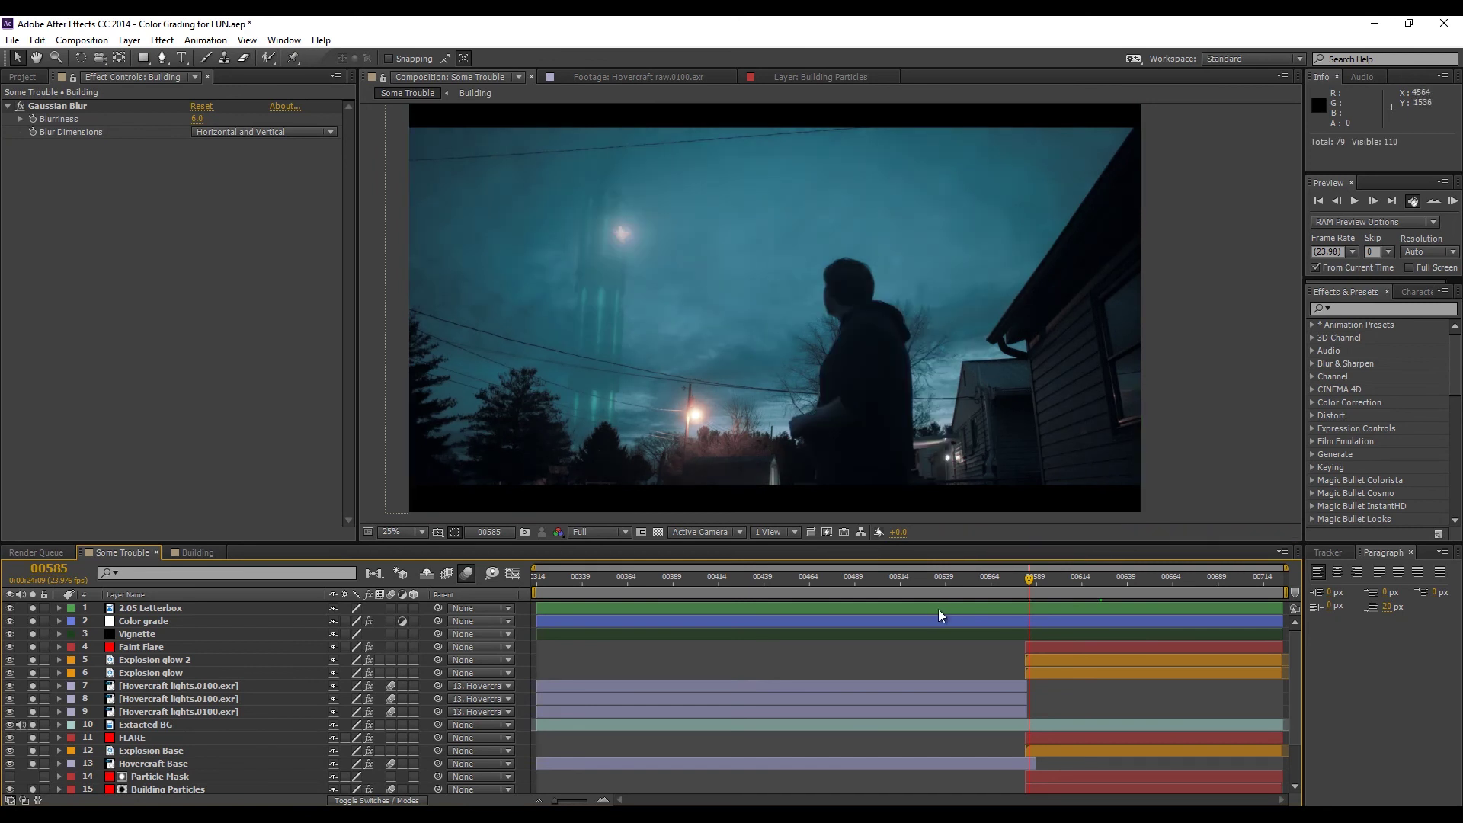
pyautogui.click(1433, 201)
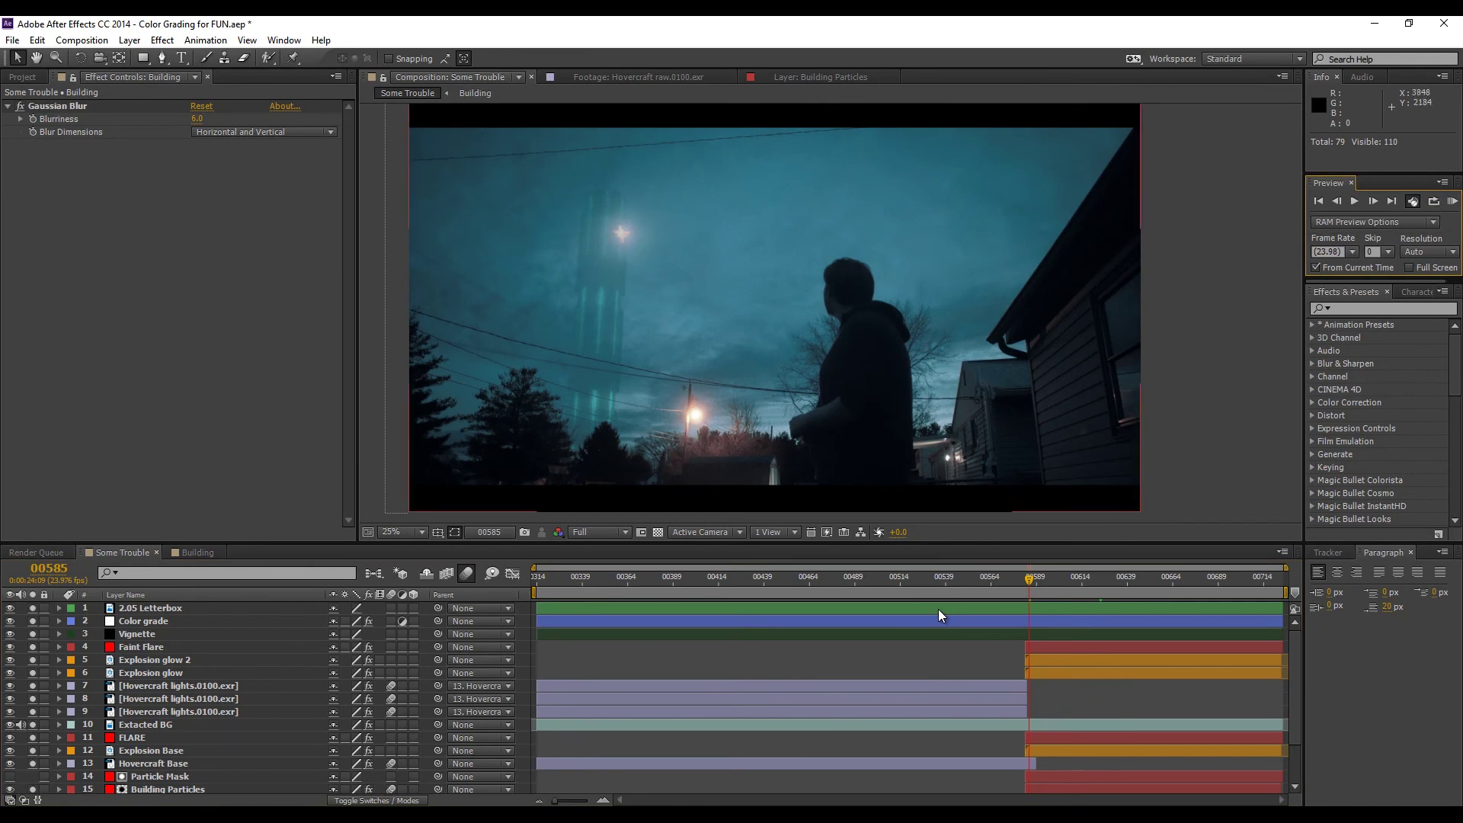
# Step: Examine the Color grade layer's Levels, Selective Color and Hue/Saturation settings, and the Vignette layer's elliptical mask
pyautogui.click(940, 615)
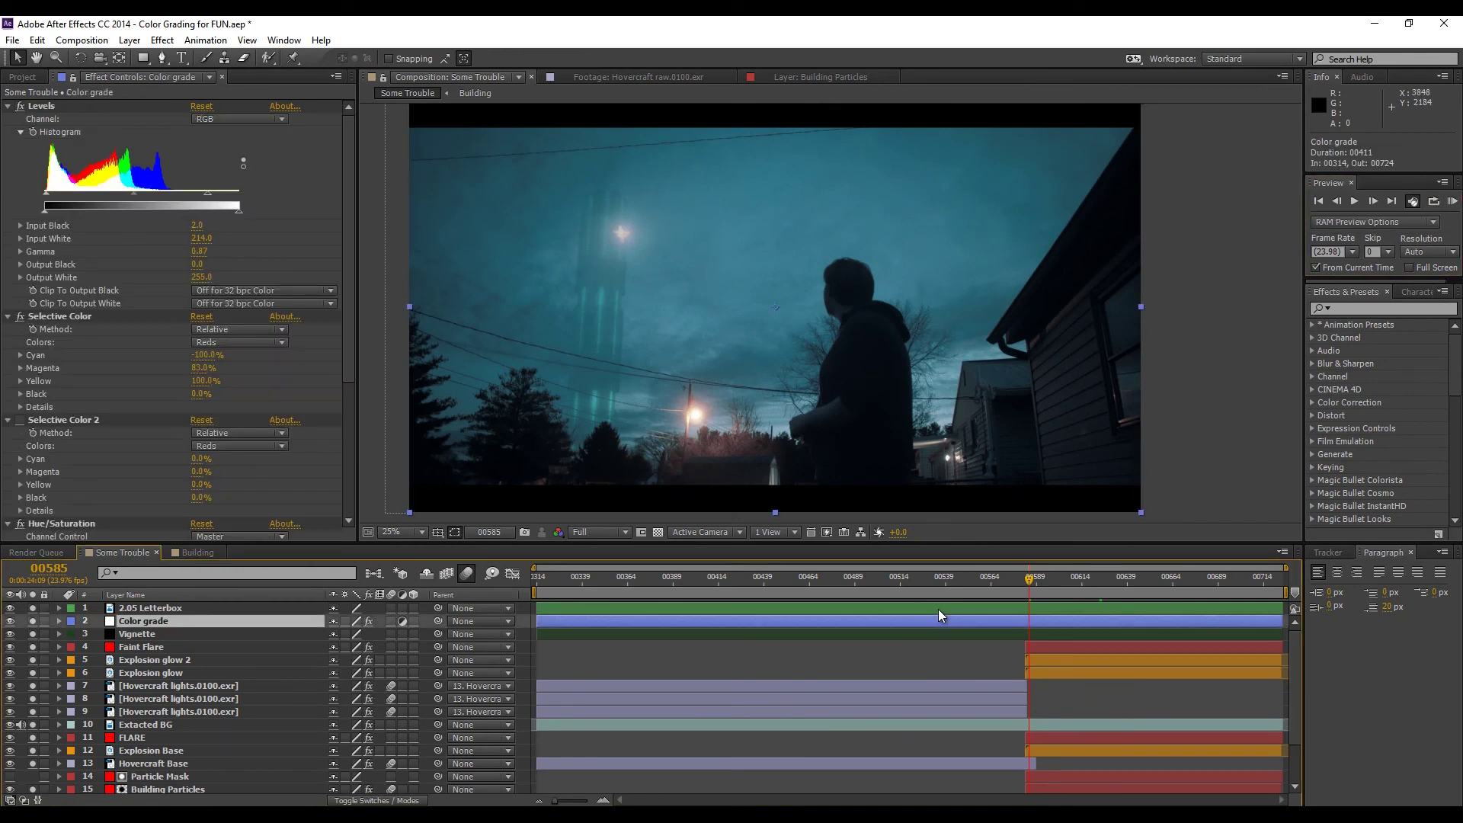
pyautogui.moveTo(348, 202)
pyautogui.mouseDown()
pyautogui.moveTo(348, 326)
pyautogui.moveTo(349, 256)
pyautogui.mouseUp()
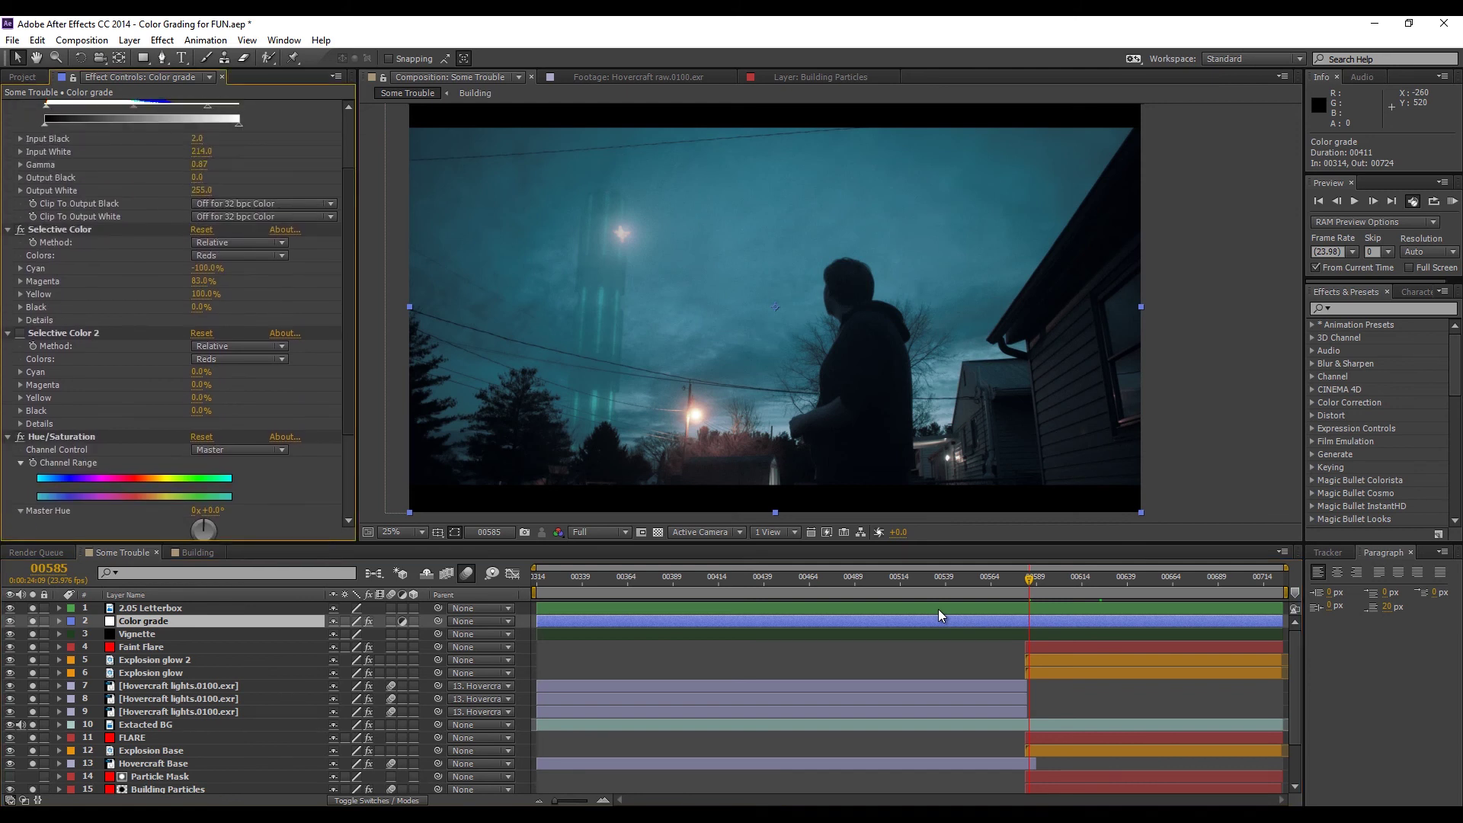
pyautogui.hotkey('ctrl', 'Down')
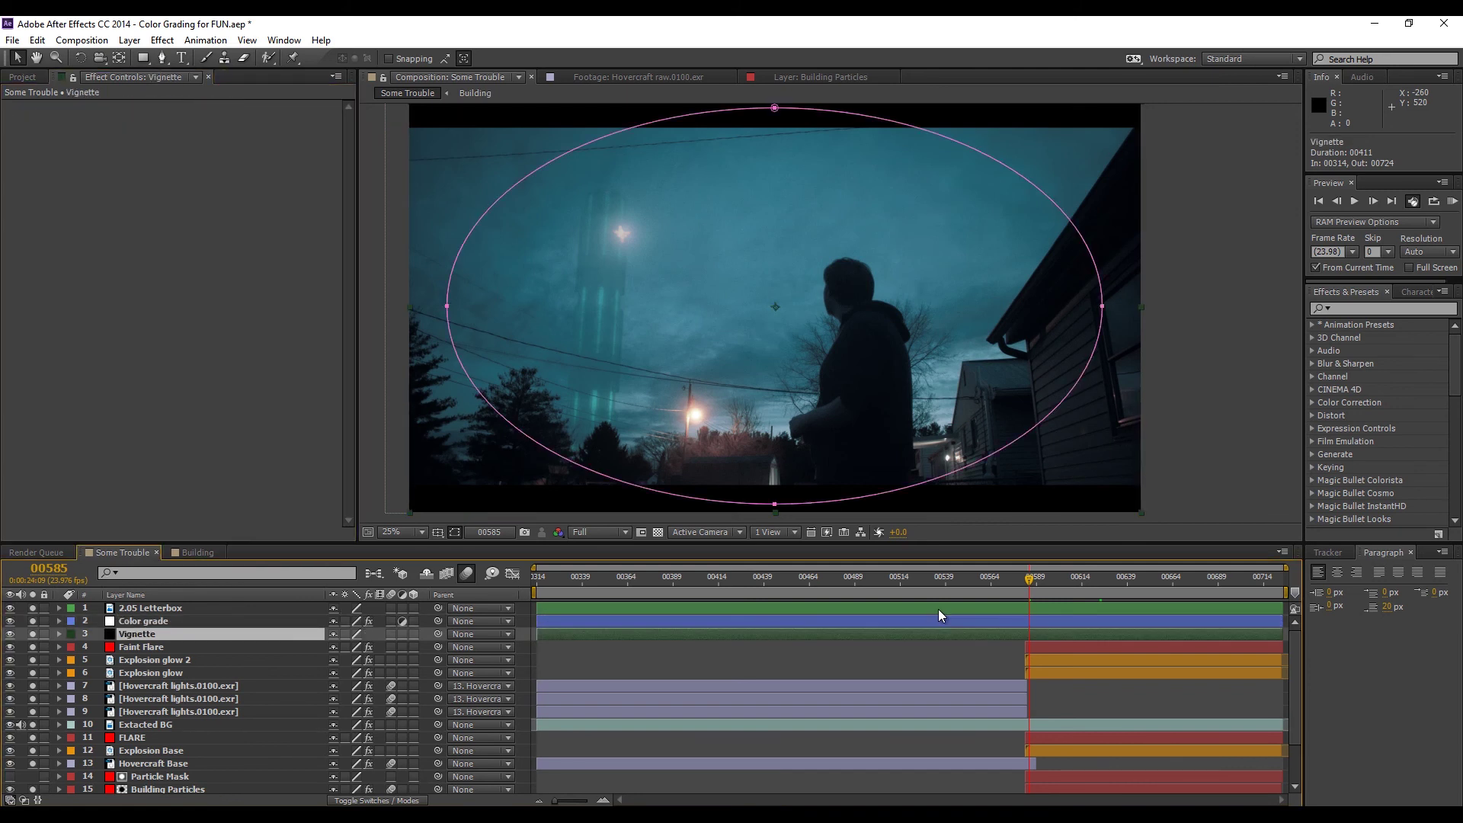
pyautogui.hotkey('ctrl', 'Up')
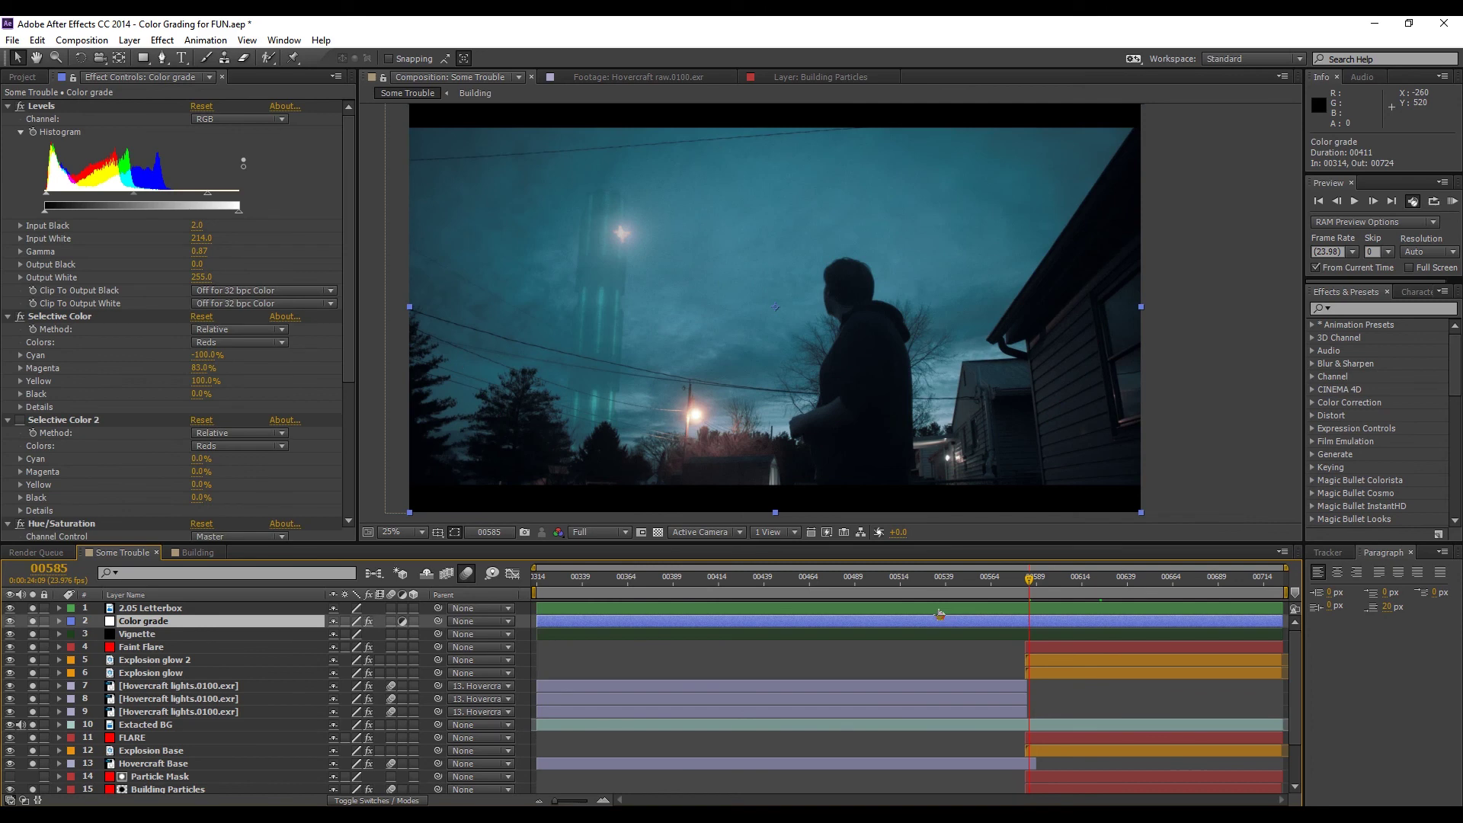